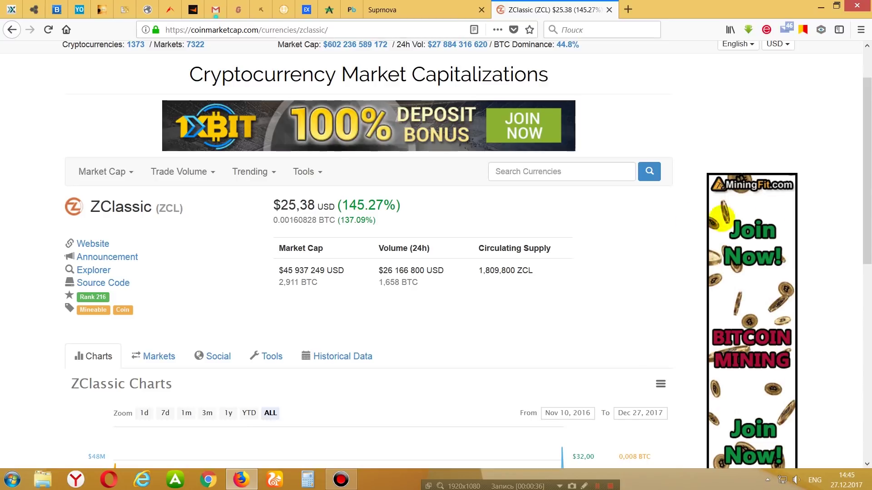
# Scroll the page and highlight the ZClassic price of $25.38.
pyautogui.scroll(-4, 864, 171)
pyautogui.moveTo(864, 203); pyautogui.dragTo(862, 250)
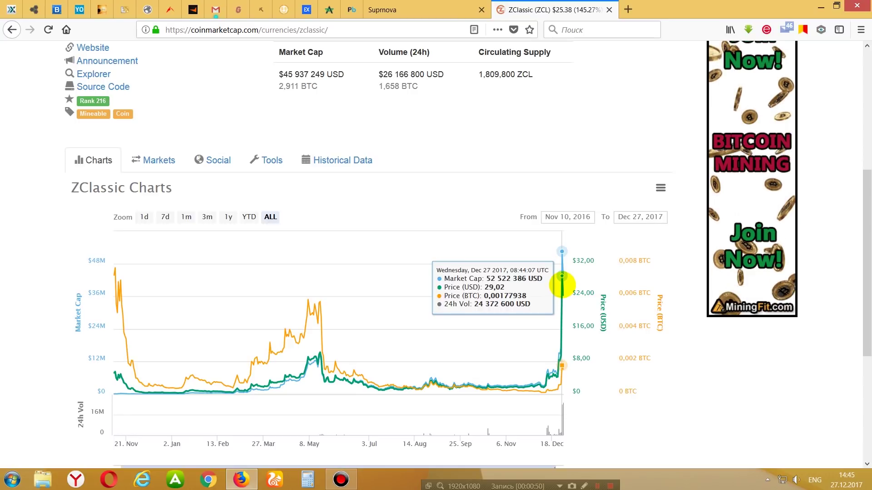
pyautogui.scroll(4, 856, 233)
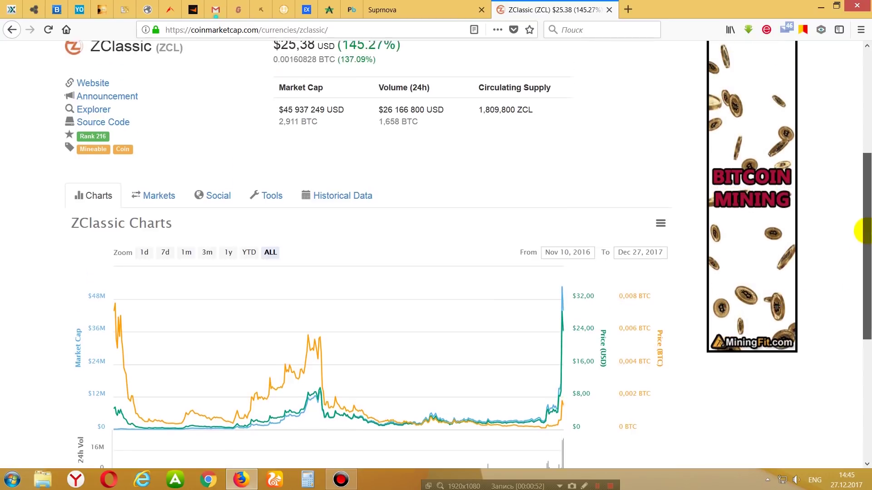
pyautogui.moveTo(258, 187); pyautogui.dragTo(312, 187)
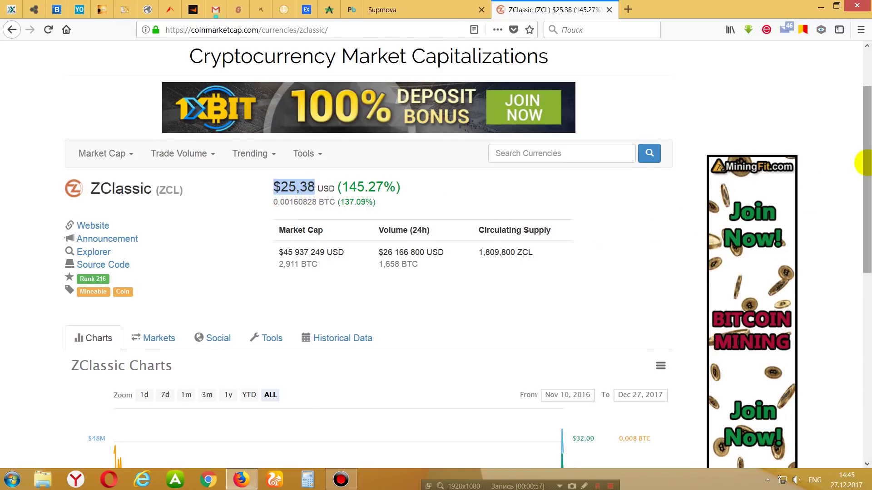
# Scroll further, then move via the Cryptopia tab to the Suprnova ZClassic pool page.
pyautogui.scroll(-2, 858, 182)
pyautogui.scroll(-1, 863, 196)
pyautogui.moveTo(865, 205); pyautogui.dragTo(865, 228)
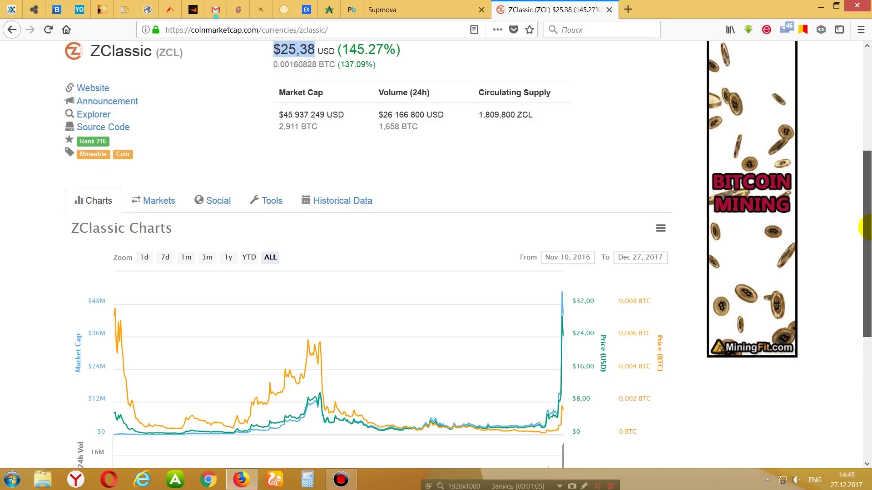
pyautogui.moveTo(864, 227); pyautogui.dragTo(864, 134)
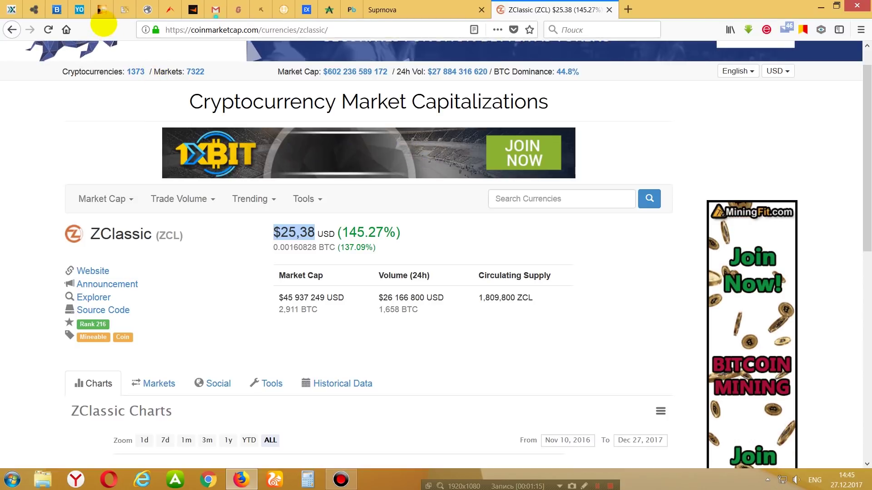
pyautogui.click(33, 10)
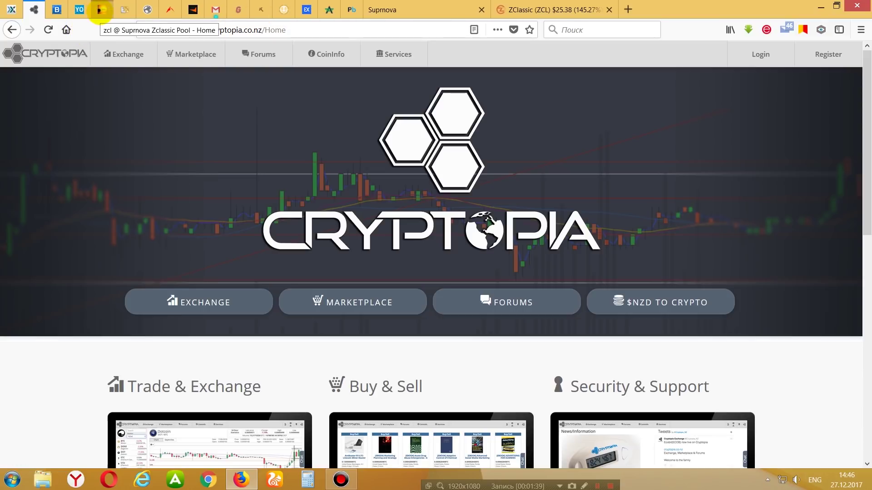
pyautogui.click(101, 9)
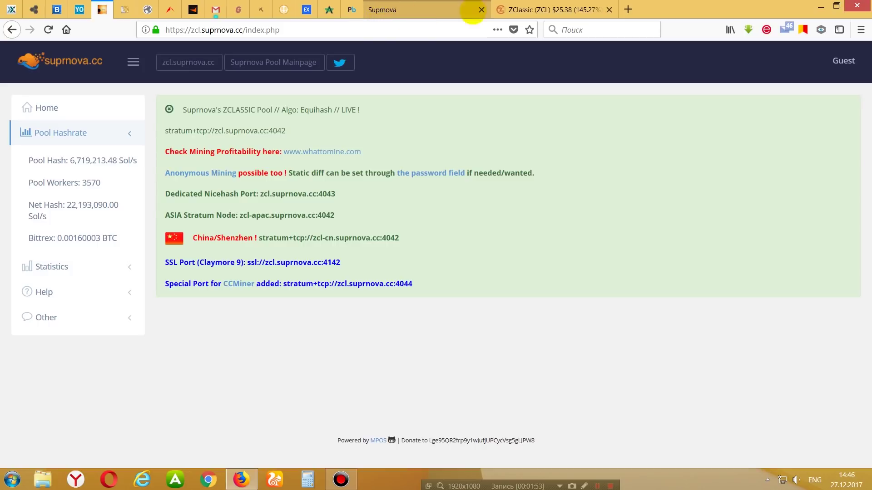
pyautogui.click(820, 7)
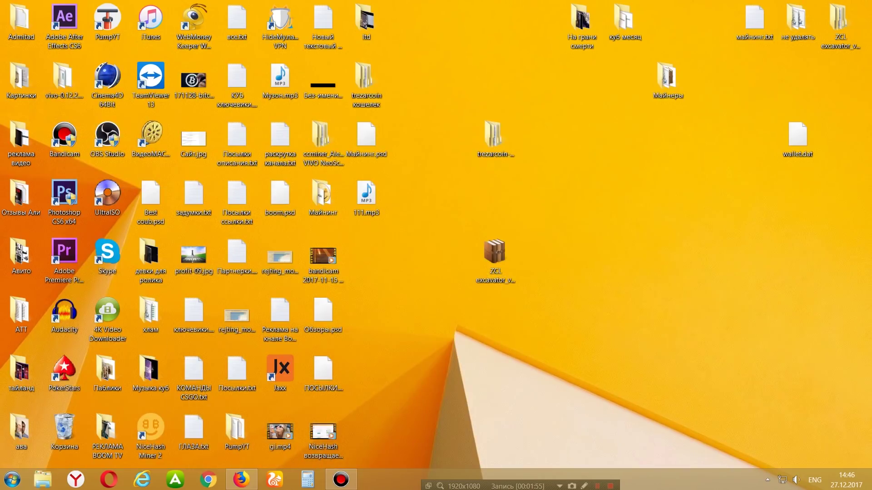
pyautogui.click(493, 252)
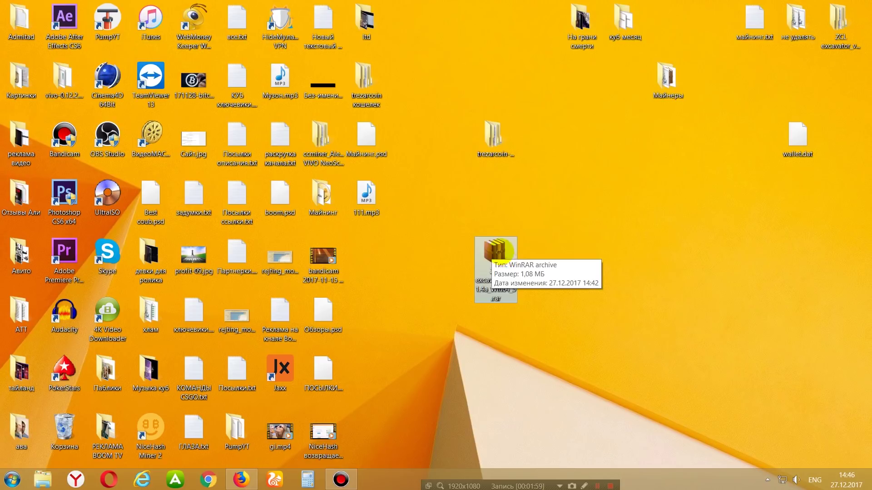
pyautogui.rightClick(502, 250)
pyautogui.press('Escape')
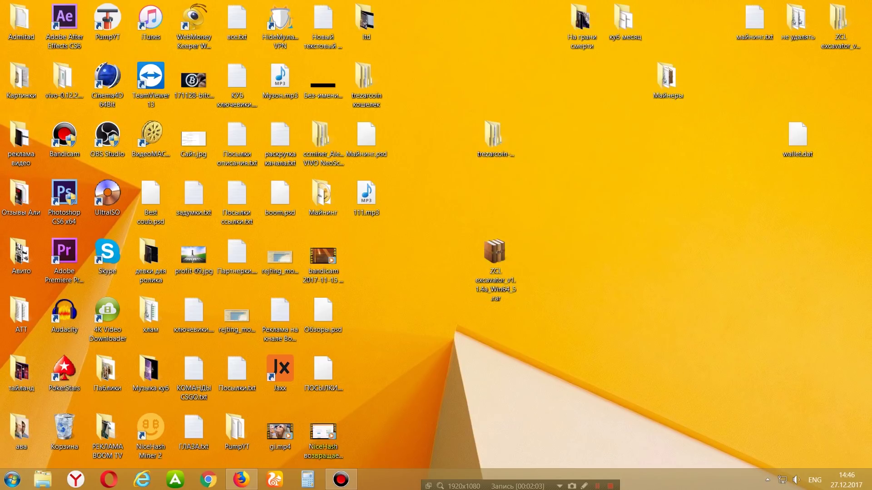
pyautogui.moveTo(242, 479)
pyautogui.click(233, 414)
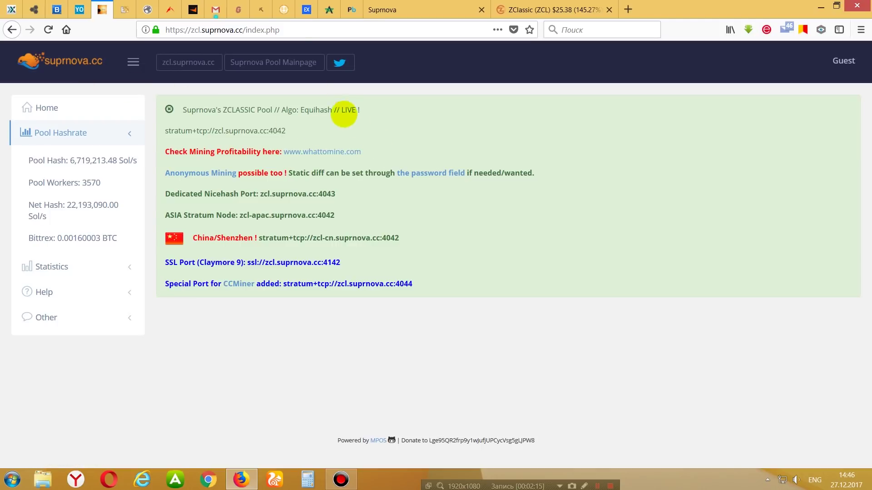
# From the main Suprnova site, open the ZCLASSIC pool's Start Mining registration page.
pyautogui.click(389, 10)
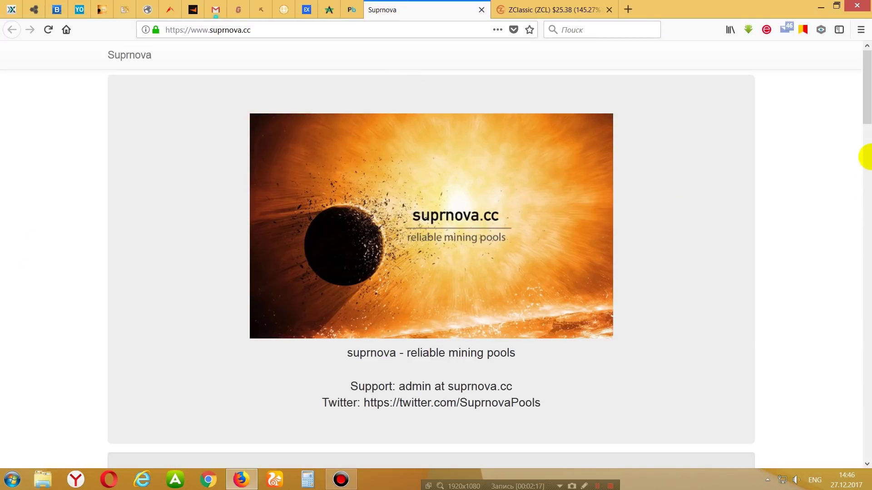
pyautogui.scroll(-1, 862, 93)
pyautogui.moveTo(863, 93); pyautogui.dragTo(854, 227)
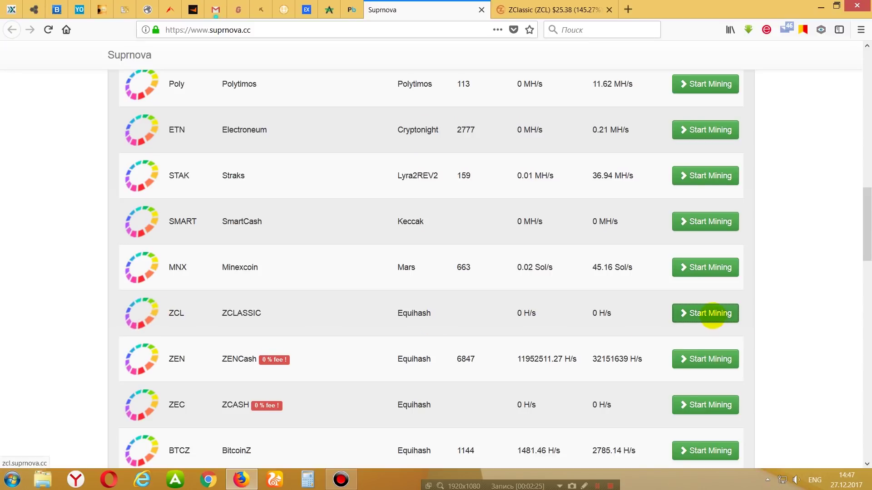
pyautogui.click(713, 317)
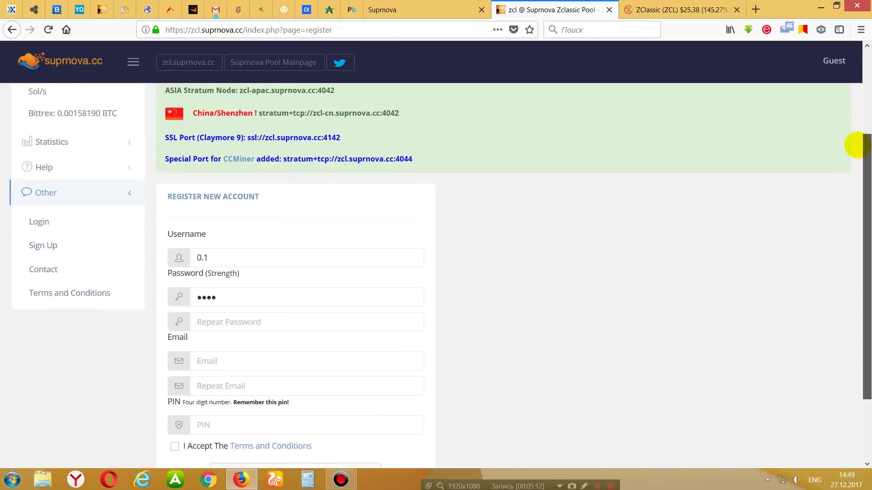
pyautogui.scroll(5, 857, 143)
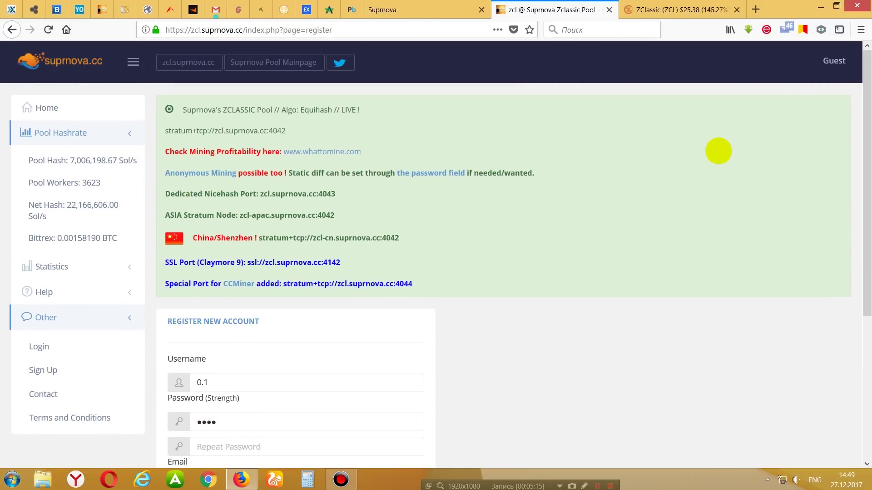
# Edit the prefilled username, replacing the selected part with '6'.
pyautogui.scroll(-3, 864, 124)
pyautogui.moveTo(861, 123); pyautogui.dragTo(860, 211)
pyautogui.moveTo(192, 199); pyautogui.dragTo(211, 199)
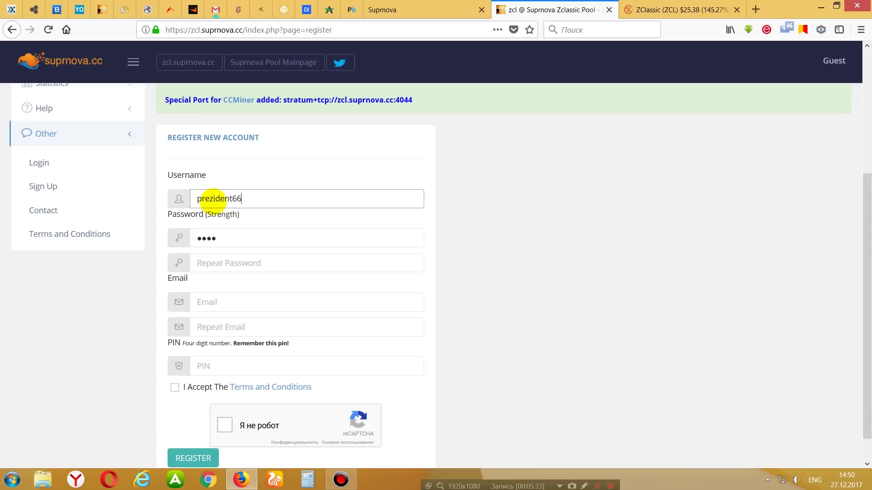
pyautogui.write('6')
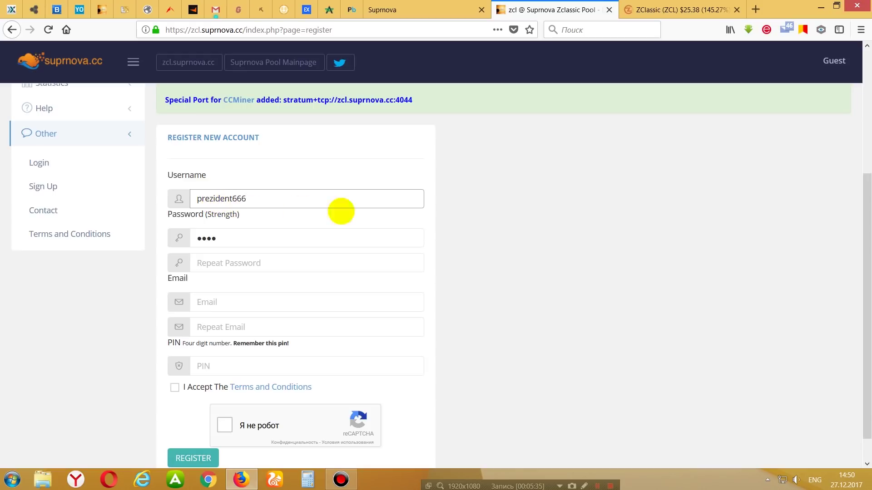
pyautogui.click(438, 235)
# Replace the prefilled password and fill in the password confirmation.
pyautogui.doubleClick(271, 241)
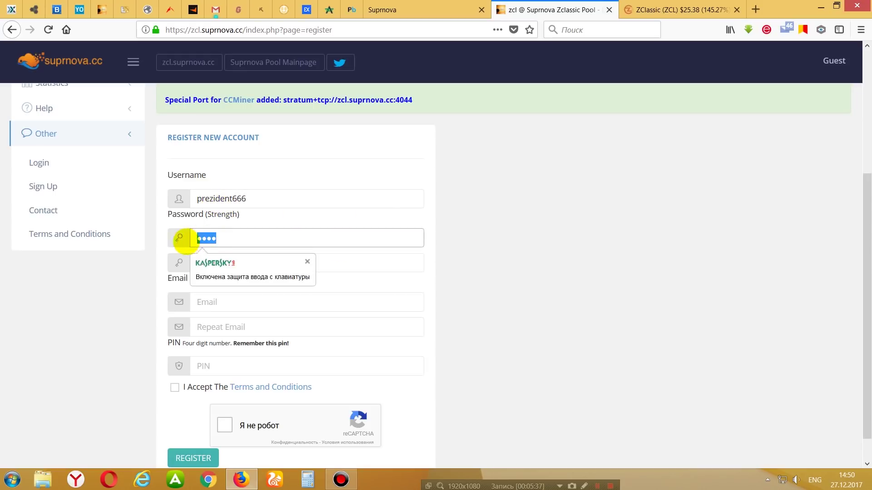
pyautogui.click(249, 262)
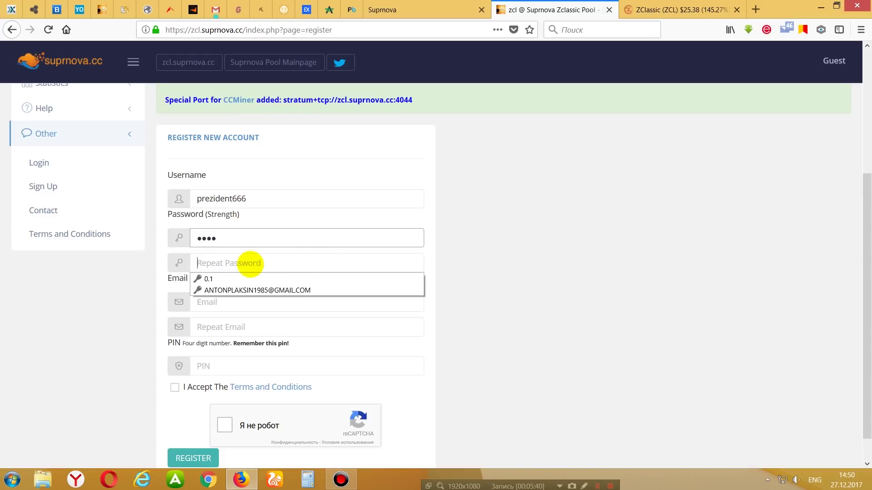
pyautogui.doubleClick(239, 237)
pyautogui.write('1')
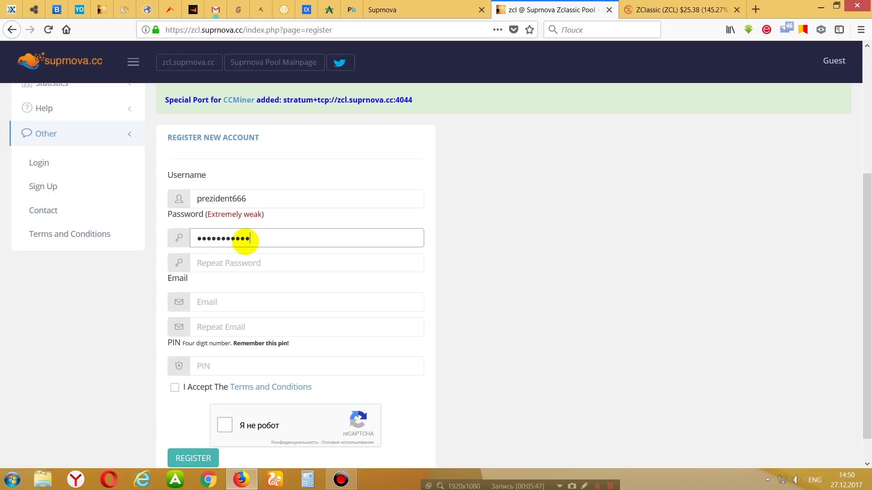
pyautogui.doubleClick(327, 243)
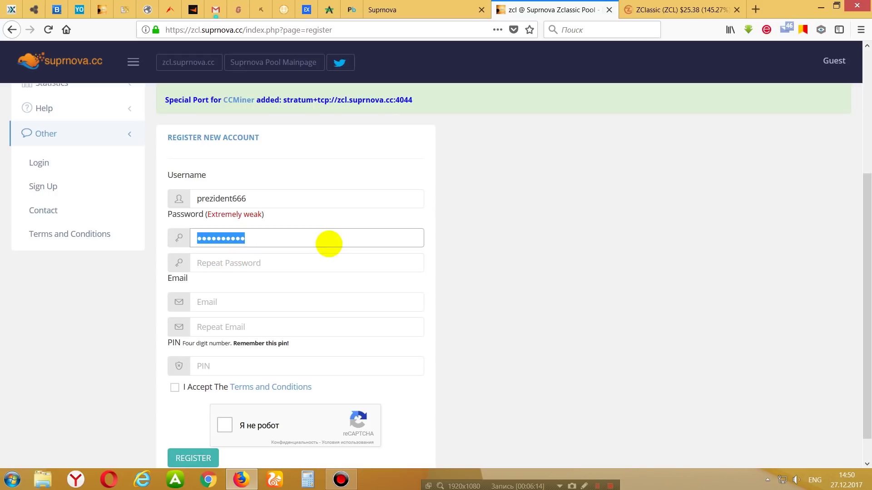
pyautogui.write('1')
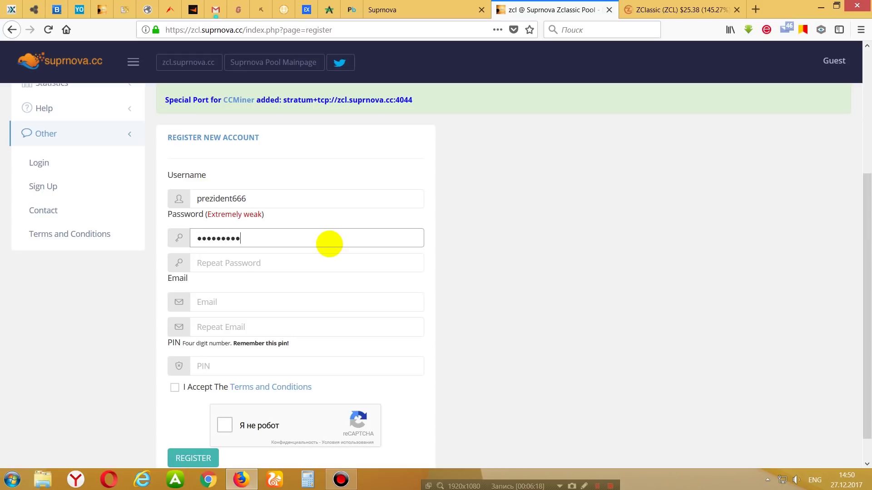
pyautogui.press('Tab')
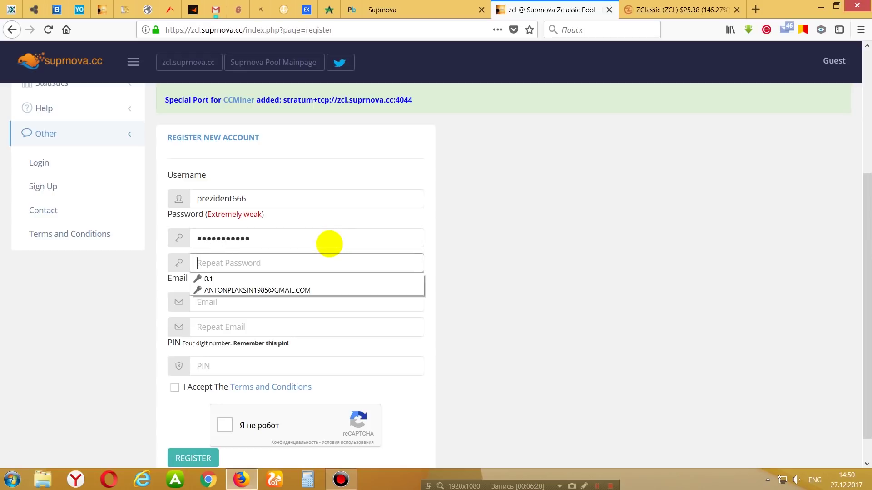
pyautogui.write('1')
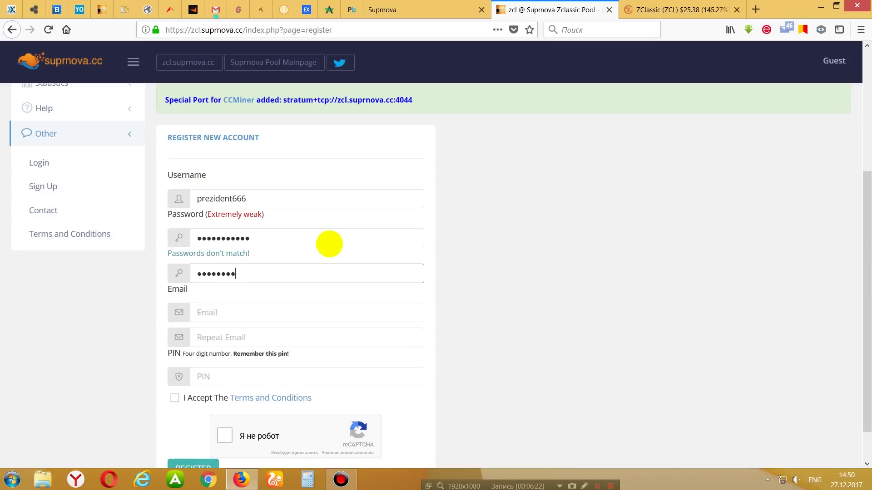
pyautogui.write('1')
# Enter the email address and paste the same address into the confirmation field.
pyautogui.click(288, 318)
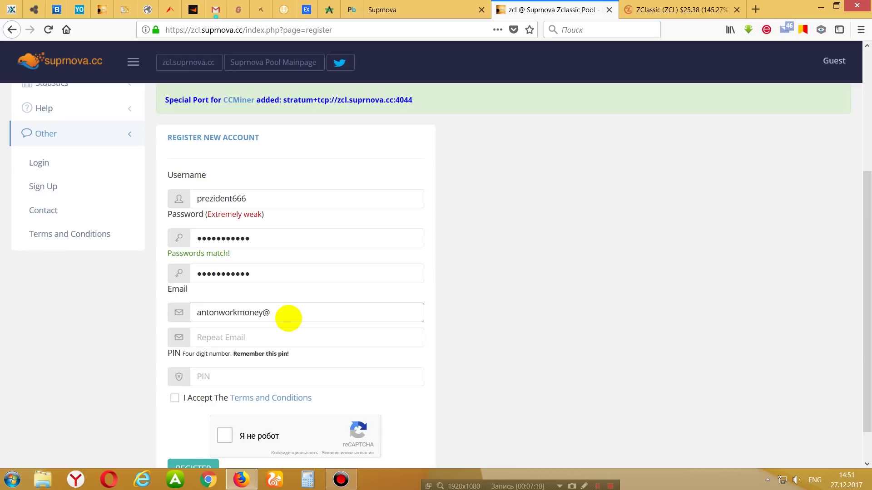
pyautogui.write('mail.com')
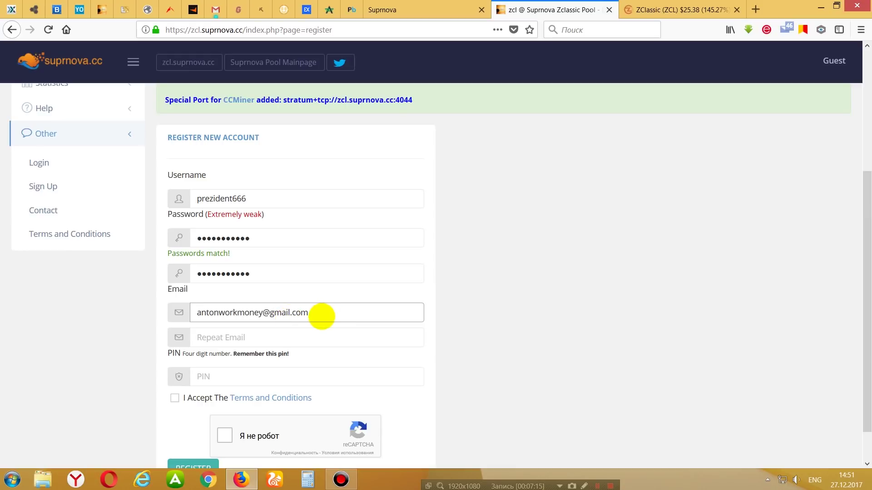
pyautogui.hotkey('ctrl', 'a')
pyautogui.hotkey('ctrl', 'c')
pyautogui.click(282, 337)
pyautogui.hotkey('ctrl', 'v')
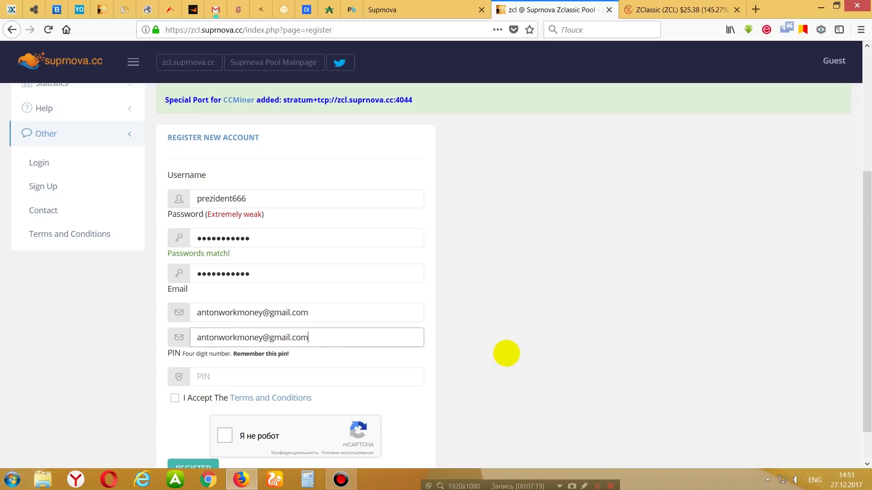
# Enter the four-digit PIN, pass the not-a-robot check, and accept the Terms and Conditions.
pyautogui.click(260, 379)
pyautogui.click(580, 358)
pyautogui.click(330, 381)
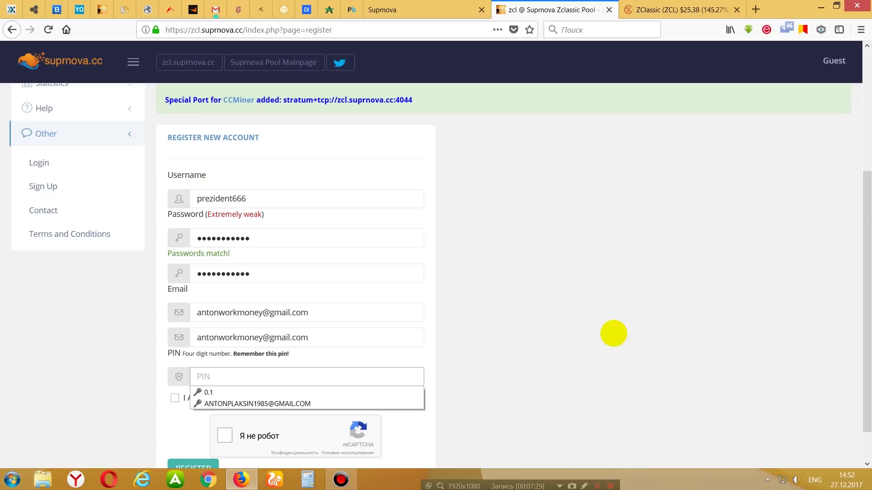
pyautogui.click(315, 375)
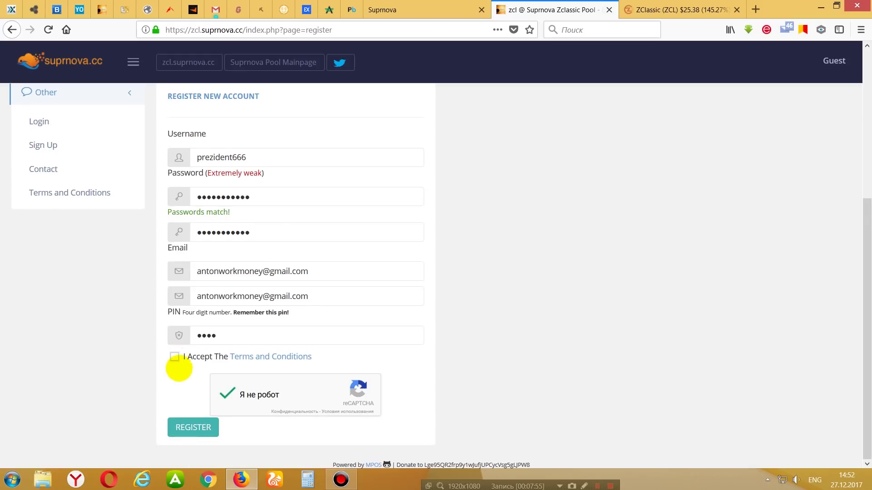
pyautogui.click(225, 394)
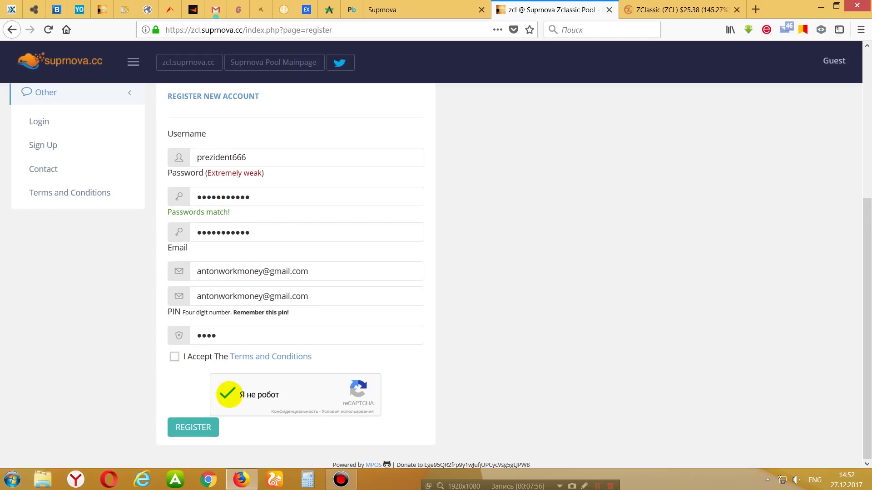
pyautogui.click(174, 357)
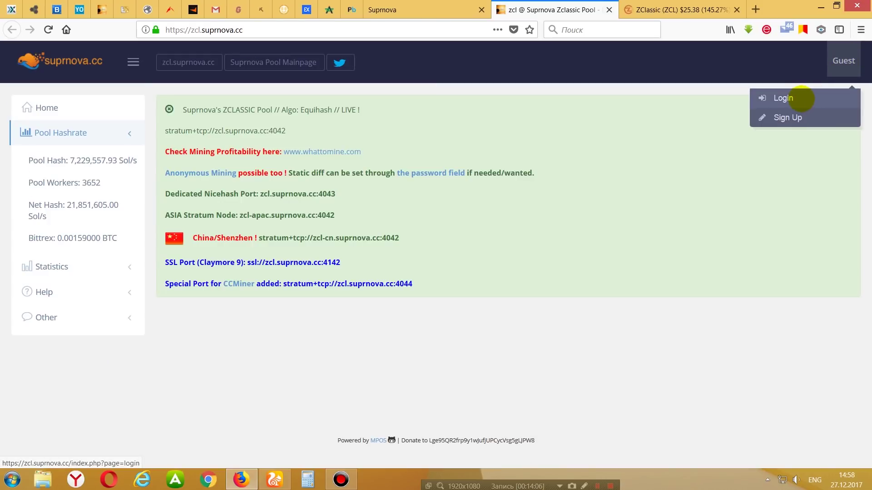
# Log in to the pool account using the saved email and password.
pyautogui.click(784, 98)
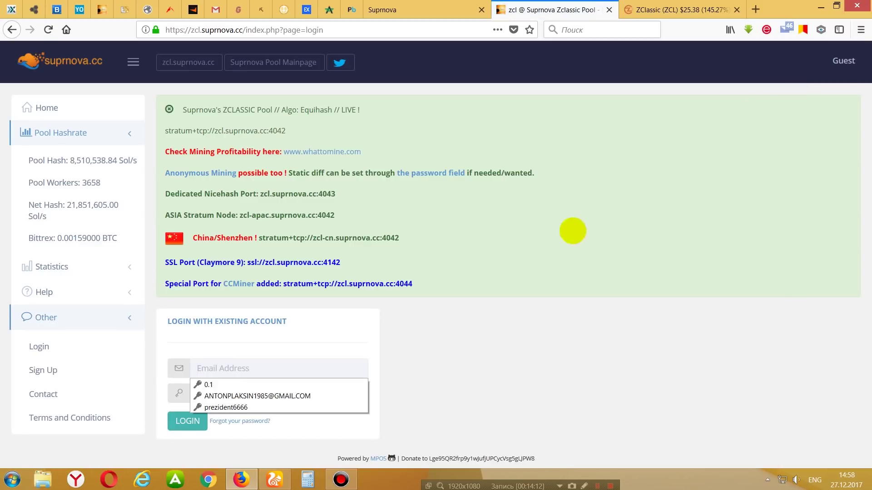
pyautogui.click(296, 371)
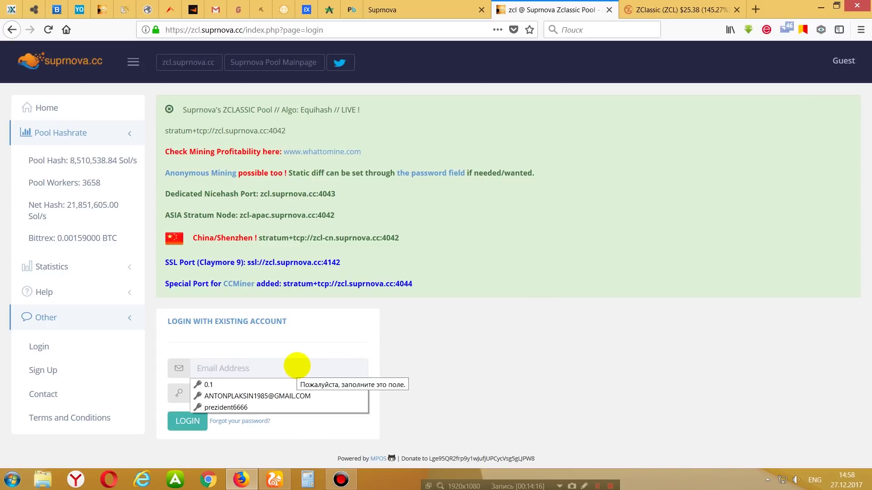
pyautogui.click(299, 395)
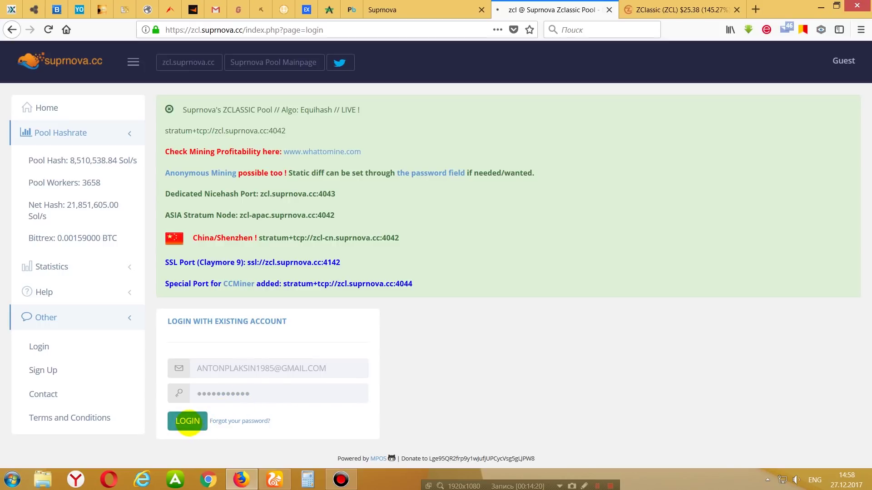
pyautogui.click(188, 420)
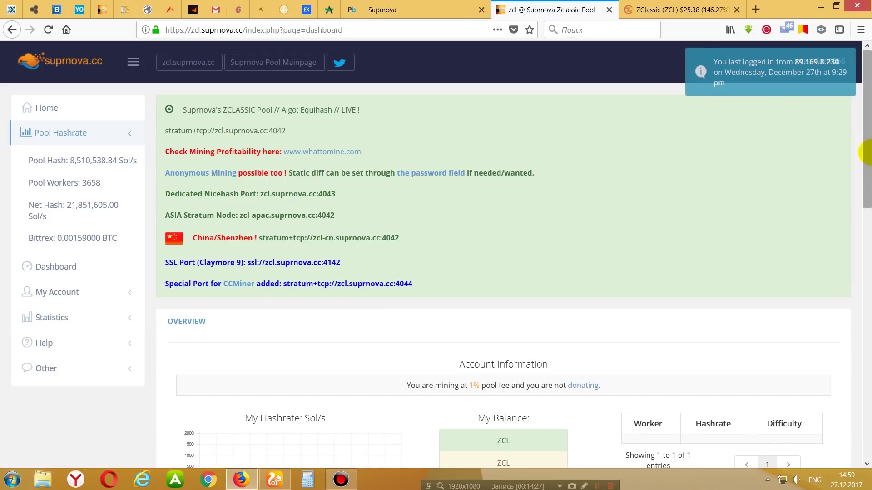
# View the account details page under the account options, then go to Cryptopia.
pyautogui.scroll(-2, 865, 148)
pyautogui.scroll(2, 865, 131)
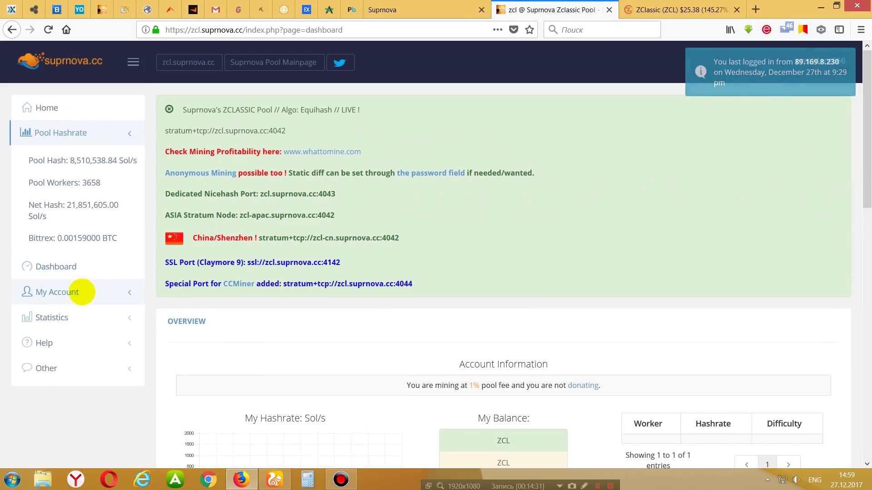
pyautogui.click(64, 291)
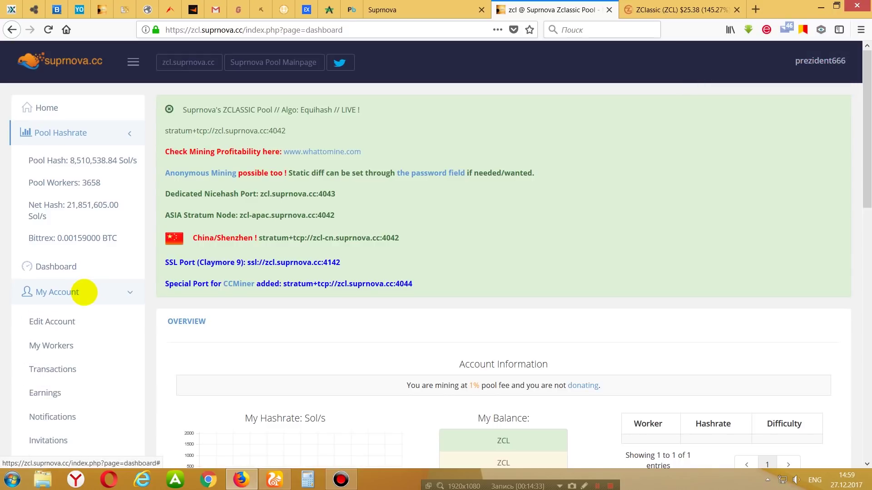
pyautogui.scroll(-4, 23, 298)
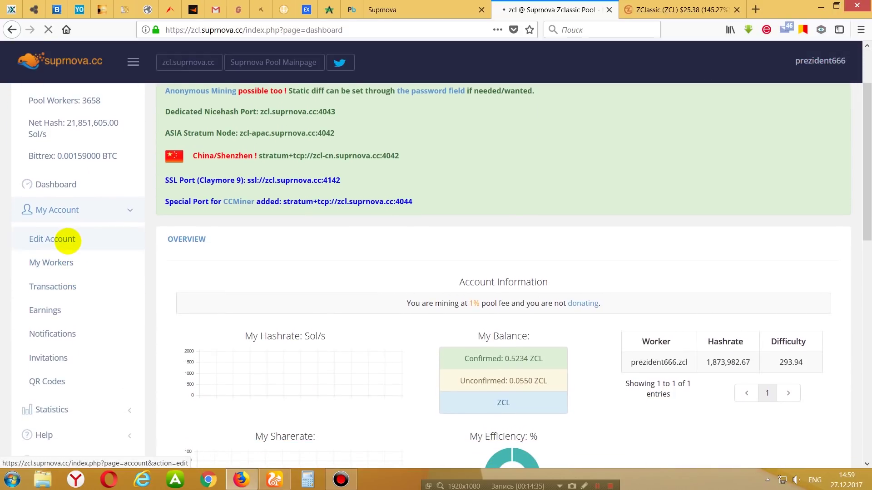
pyautogui.click(67, 240)
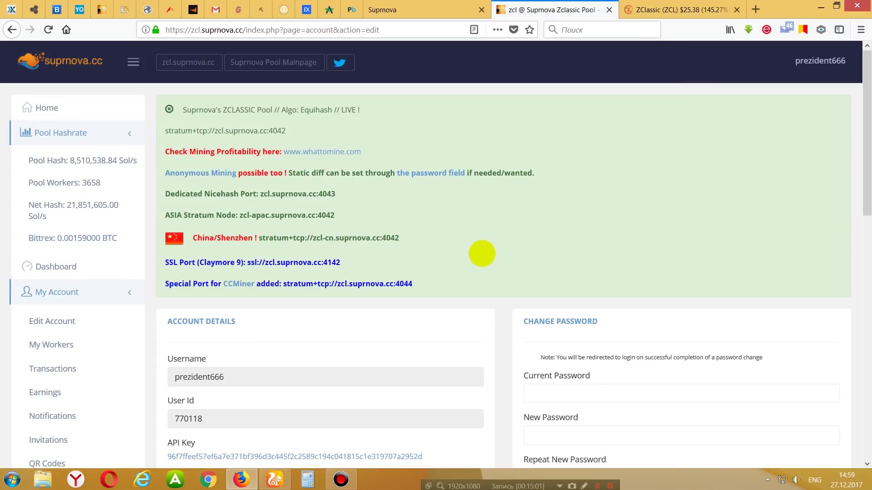
pyautogui.click(34, 9)
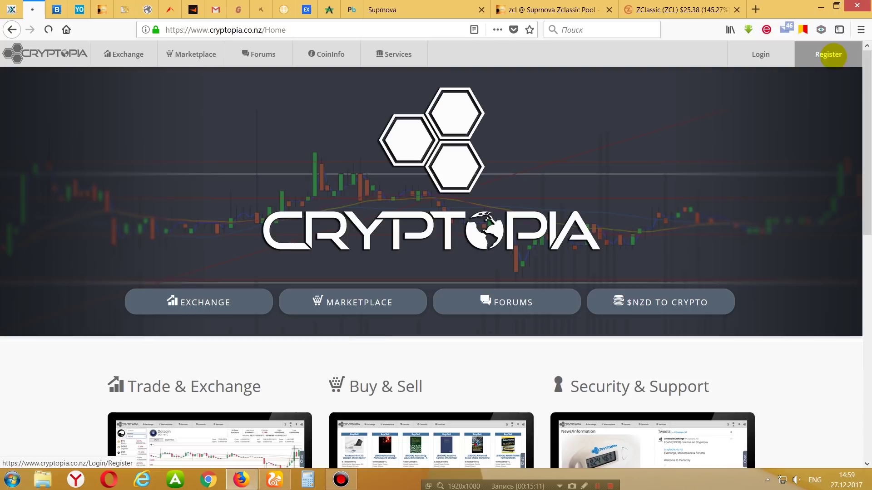
pyautogui.click(833, 55)
pyautogui.click(430, 146)
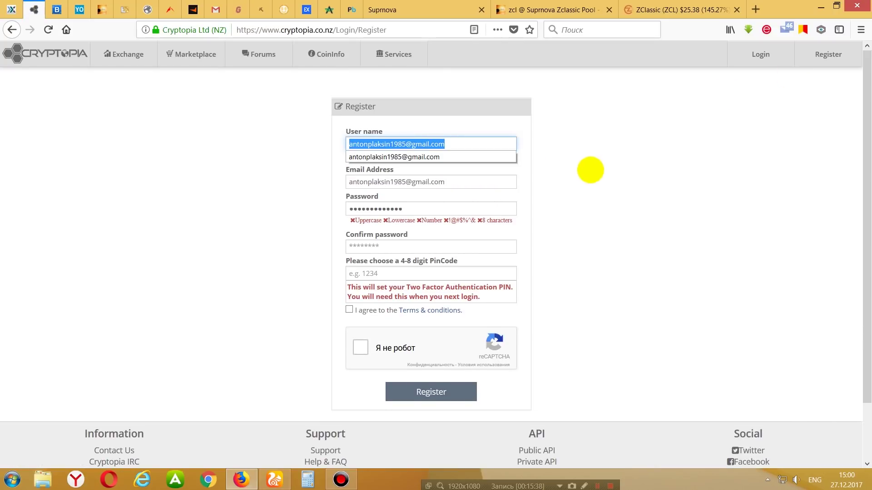
pyautogui.write('pr')
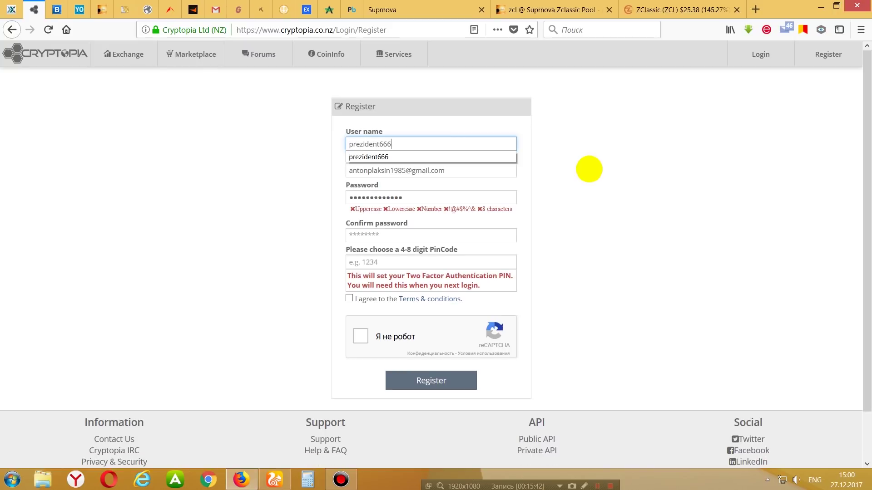
pyautogui.write('ezident666')
pyautogui.click(444, 171)
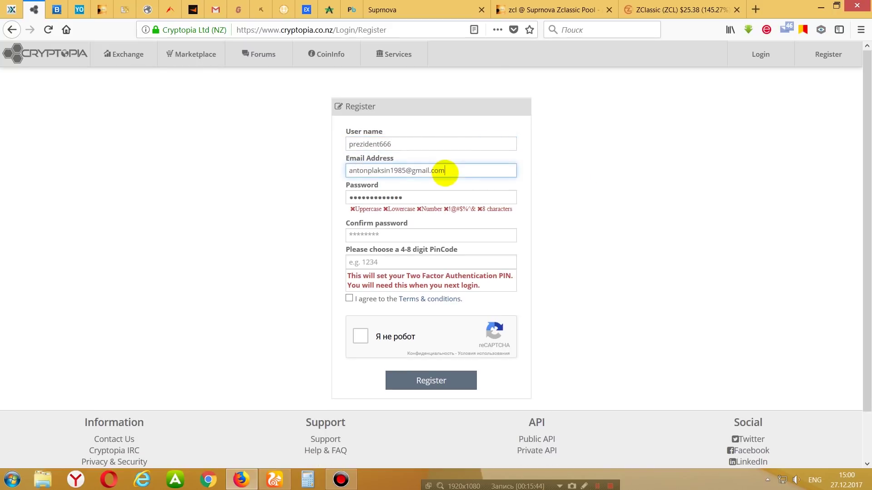
pyautogui.click(440, 197)
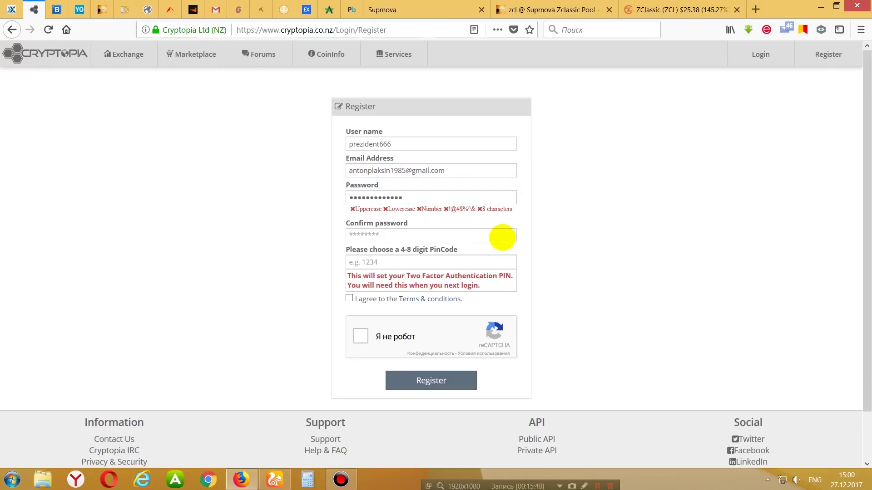
pyautogui.click(424, 235)
pyautogui.click(557, 259)
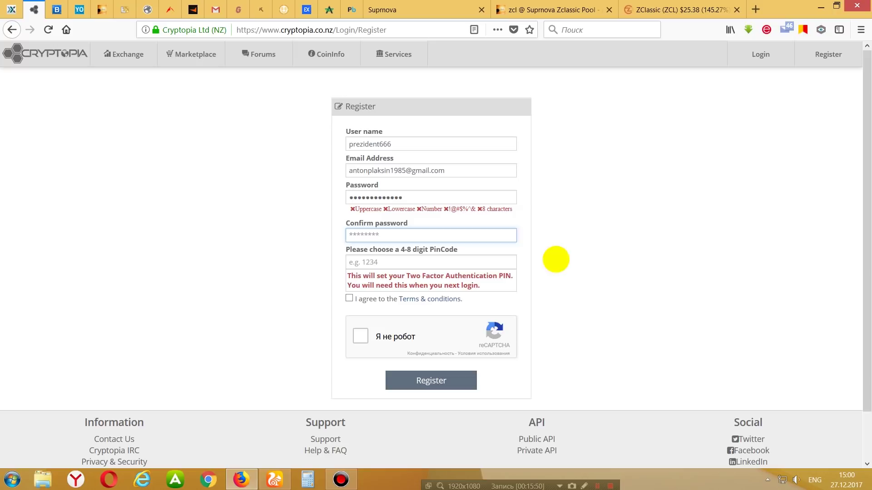
pyautogui.click(416, 263)
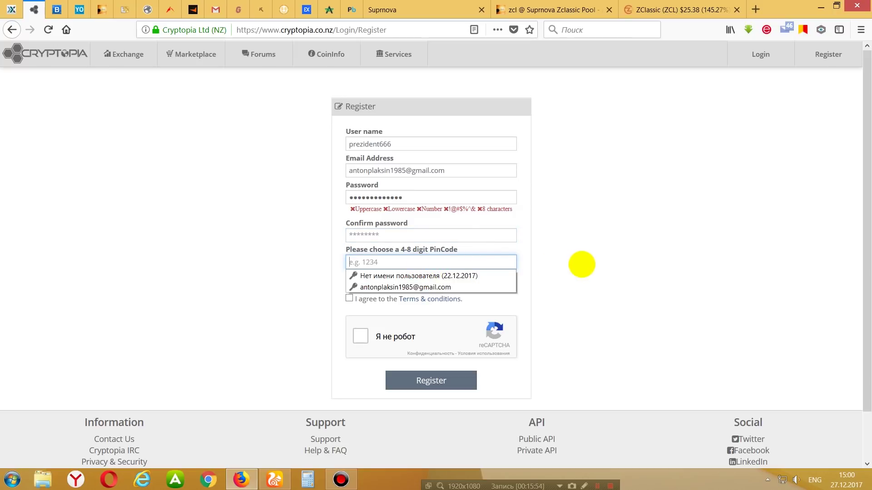
pyautogui.click(582, 264)
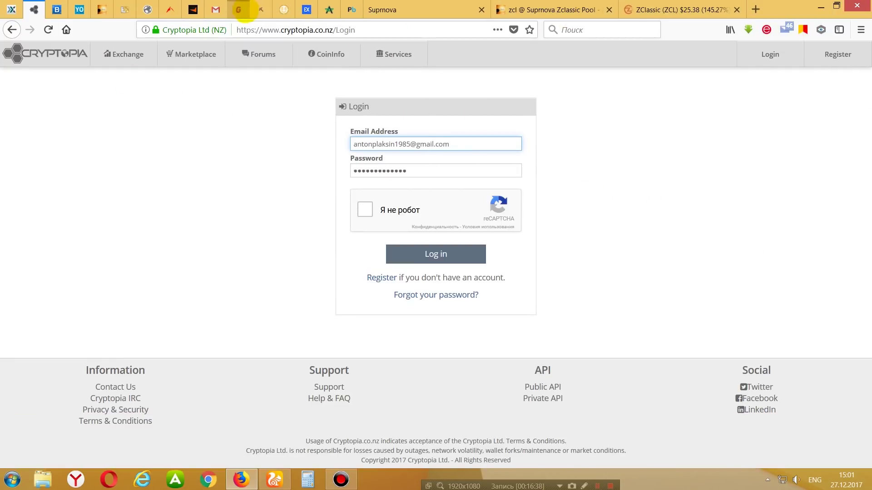
pyautogui.click(216, 10)
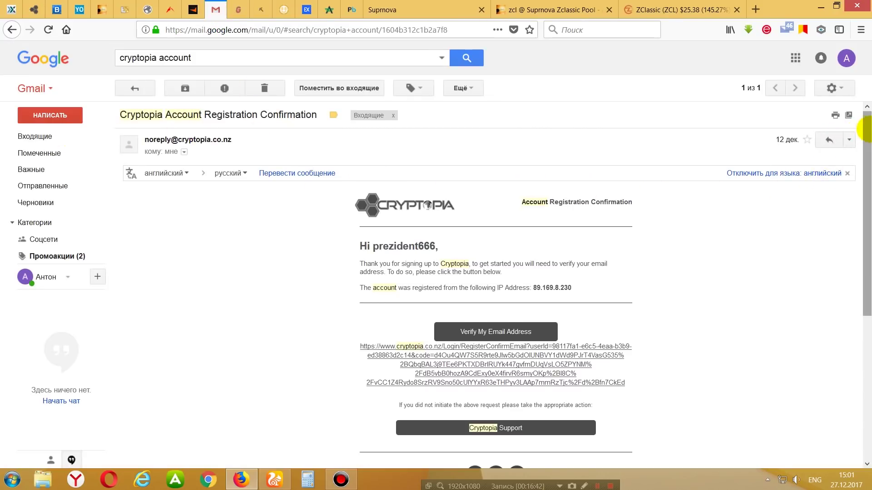
pyautogui.scroll(-2, 726, 195)
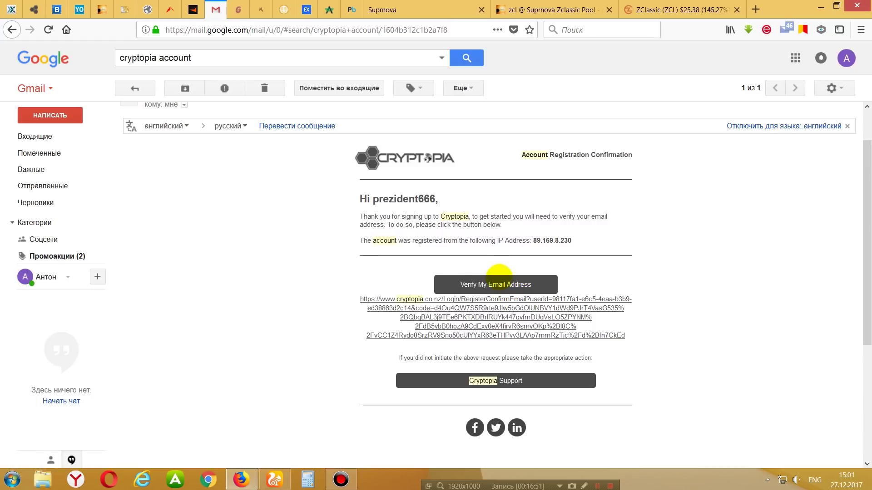
pyautogui.click(34, 10)
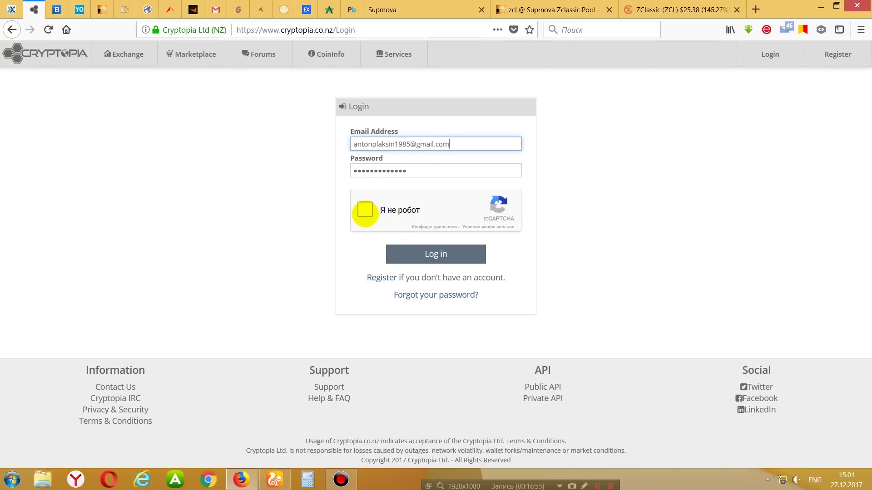
# Pass the robot check, submit the login, confirm the two-factor PIN, and open the account menu.
pyautogui.click(364, 209)
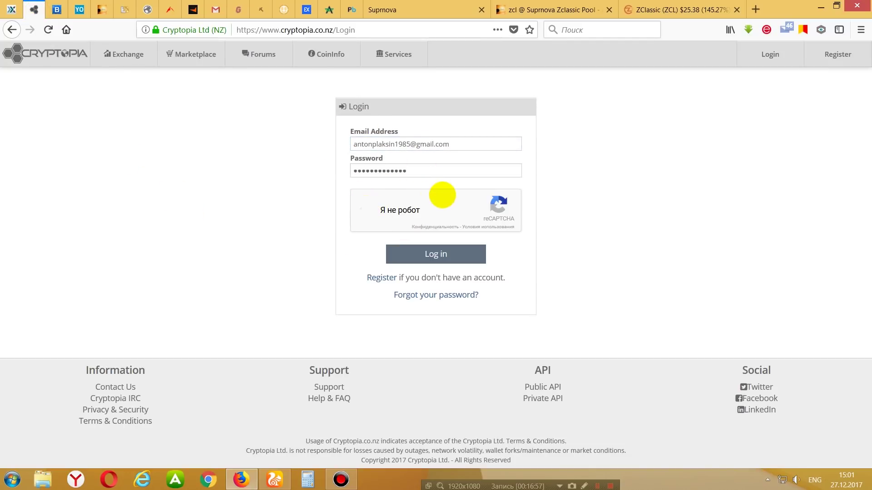
pyautogui.click(436, 252)
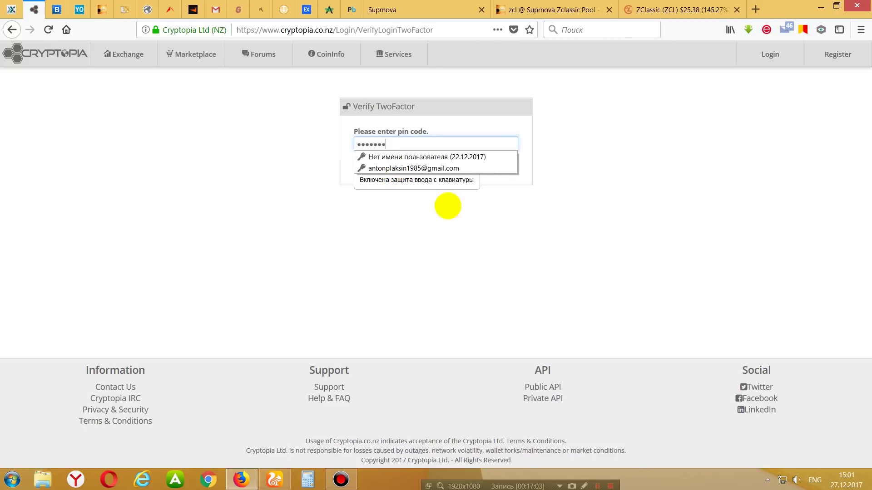
pyautogui.click(501, 187)
pyautogui.click(460, 170)
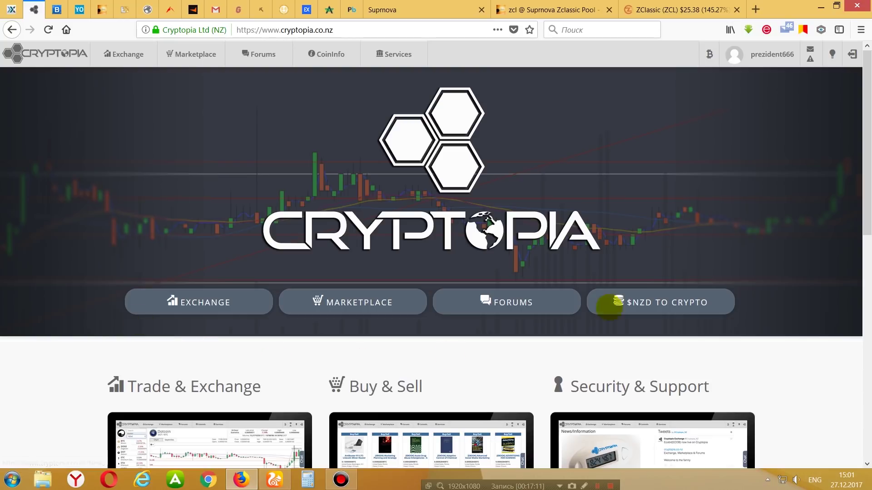
pyautogui.click(763, 57)
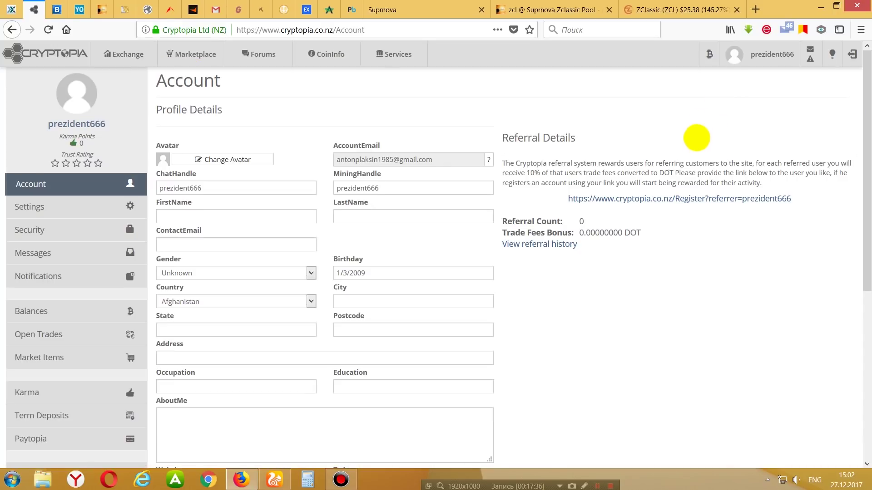
# Open the Deposit page and choose Zclassic (ZCL) as the deposit currency.
pyautogui.moveTo(709, 55)
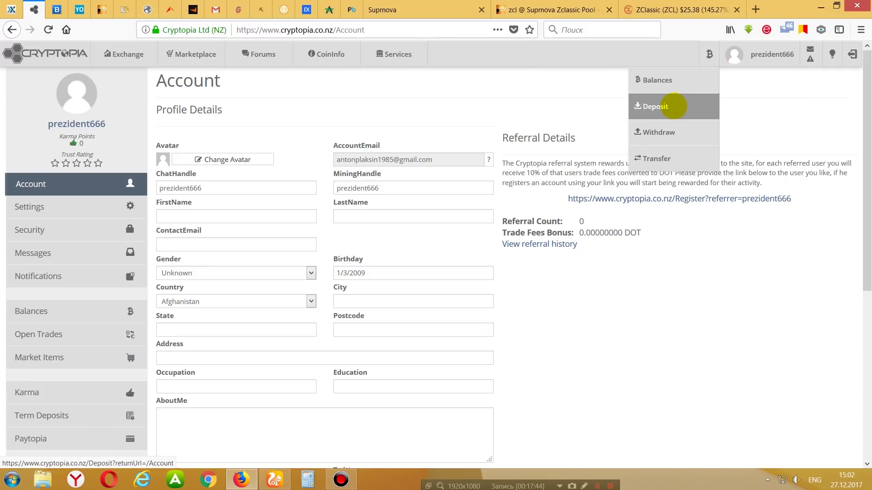
pyautogui.click(673, 106)
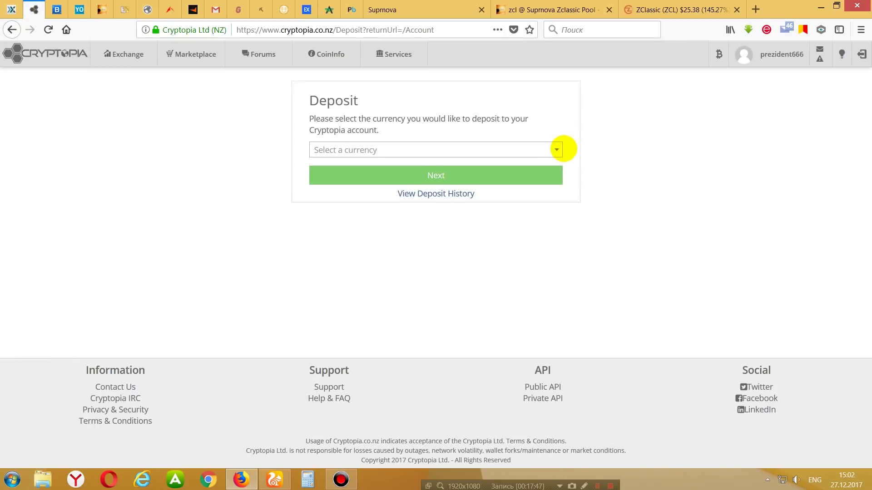
pyautogui.click(555, 149)
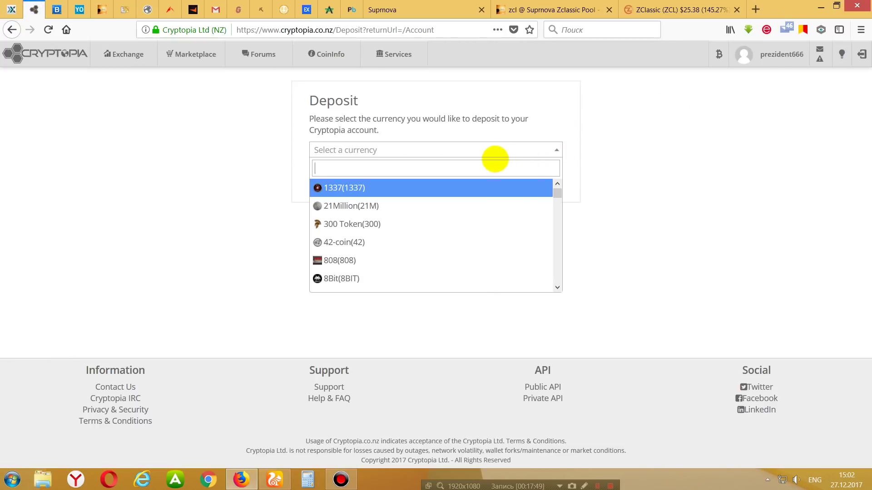
pyautogui.write('zcl')
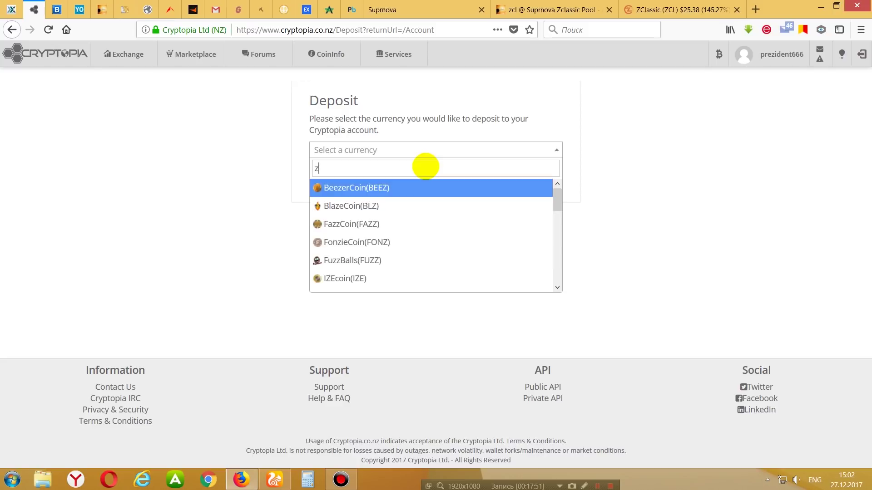
pyautogui.click(416, 183)
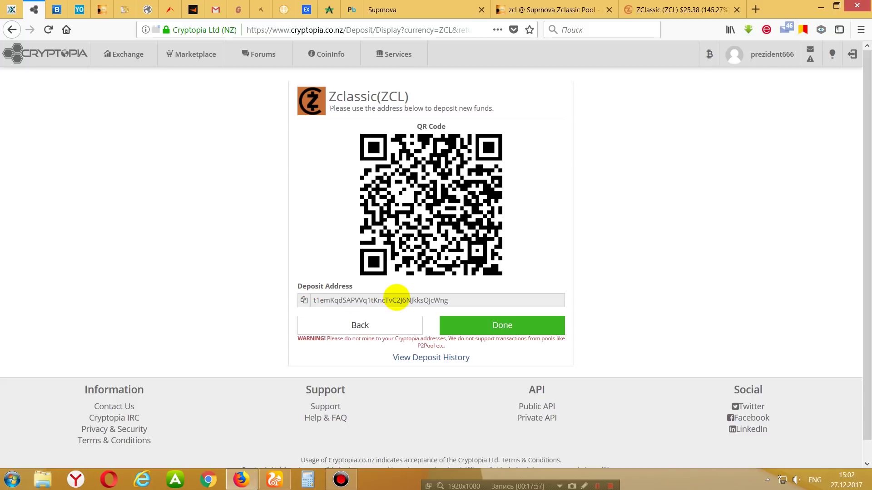
# Allow Flash permanently and copy the ZCL deposit address to the clipboard.
pyautogui.doubleClick(398, 301)
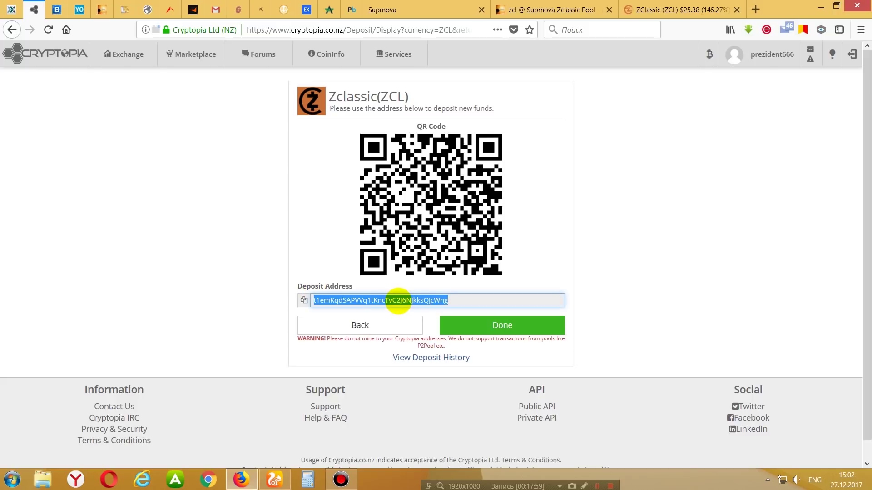
pyautogui.click(304, 300)
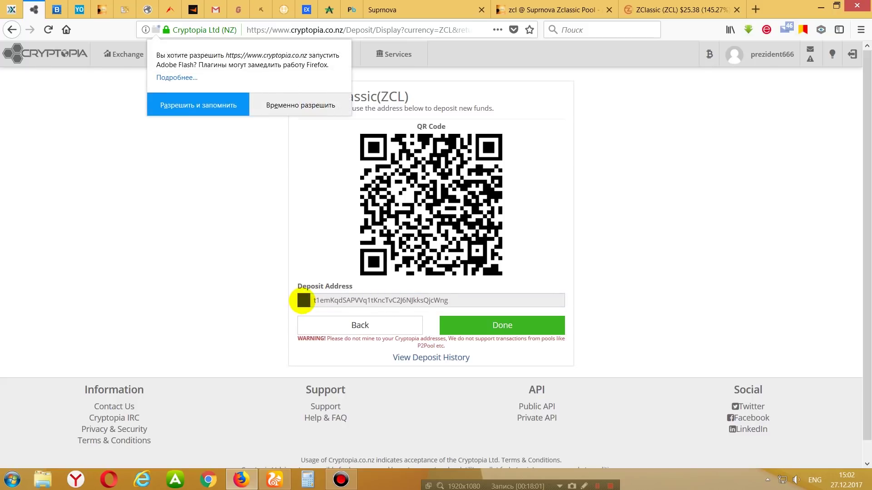
pyautogui.click(211, 106)
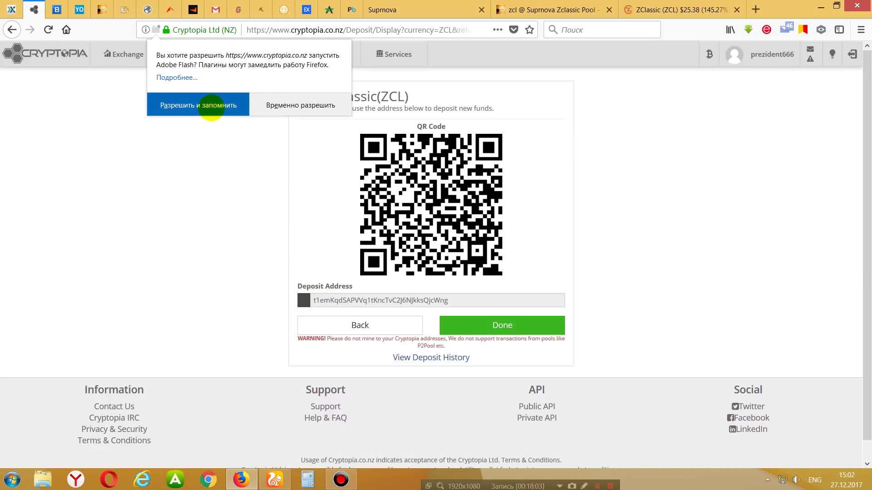
pyautogui.doubleClick(408, 300)
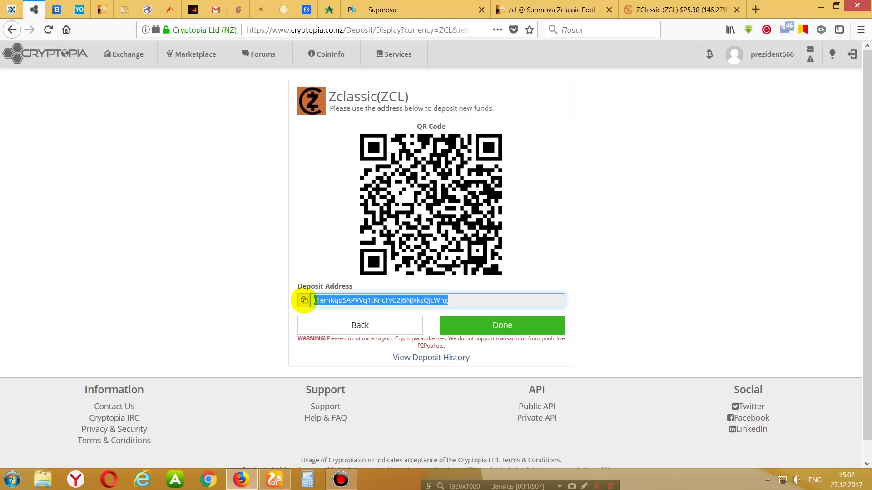
pyautogui.click(303, 300)
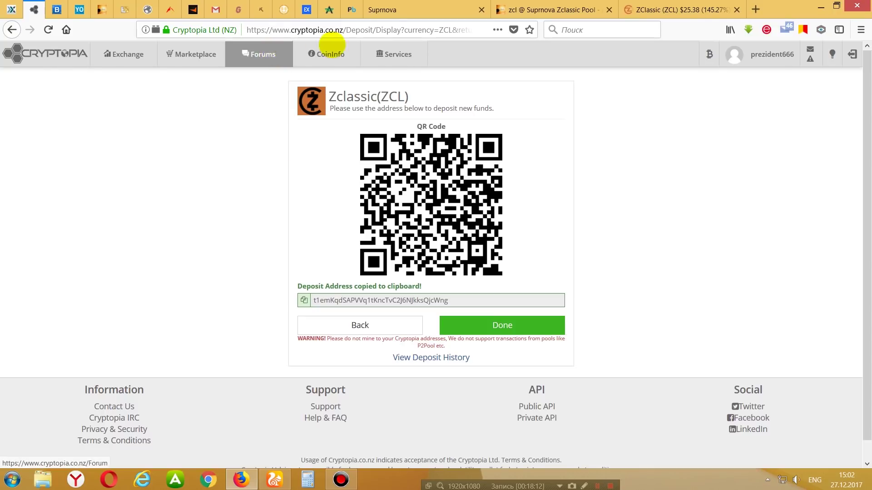
pyautogui.click(552, 10)
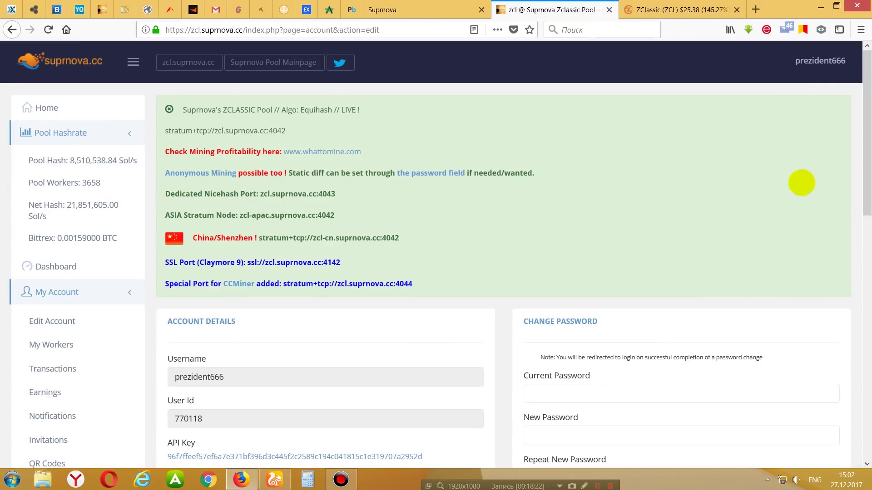
# Fill Payment Address with the saved Cryptopia ZCL deposit address.
pyautogui.scroll(-7, 863, 119)
pyautogui.click(227, 262)
pyautogui.click(231, 257)
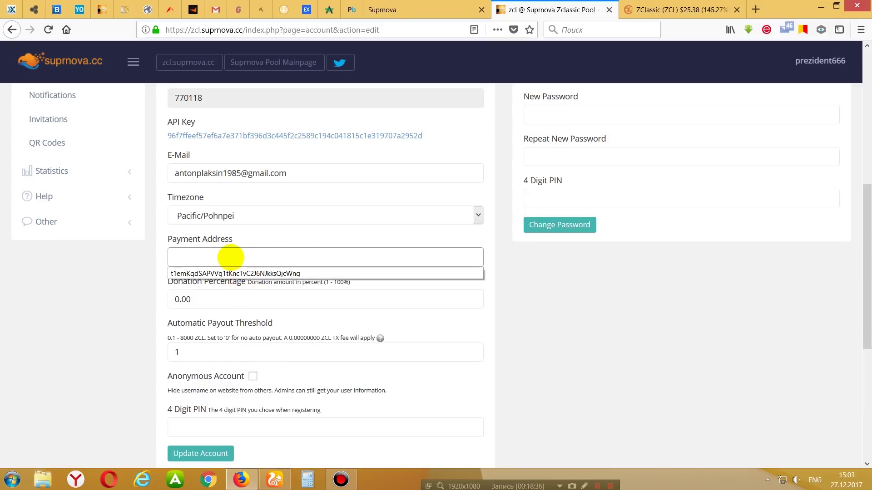
pyautogui.press('Down')
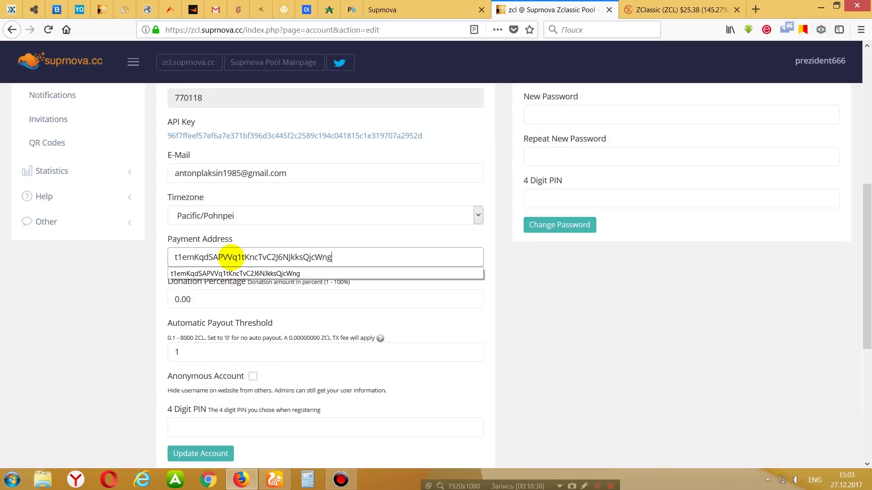
pyautogui.click(529, 289)
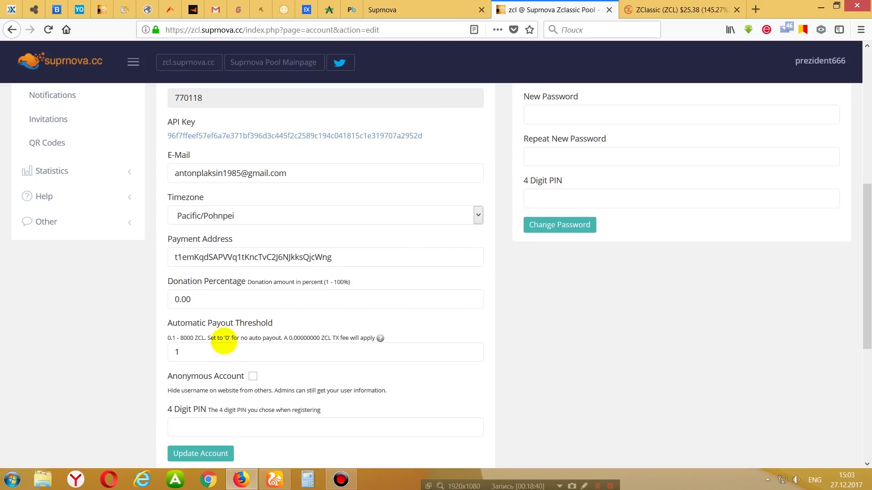
# Set the automatic payout threshold to 0.1, noting the 0.1 minimum hint.
pyautogui.doubleClick(176, 353)
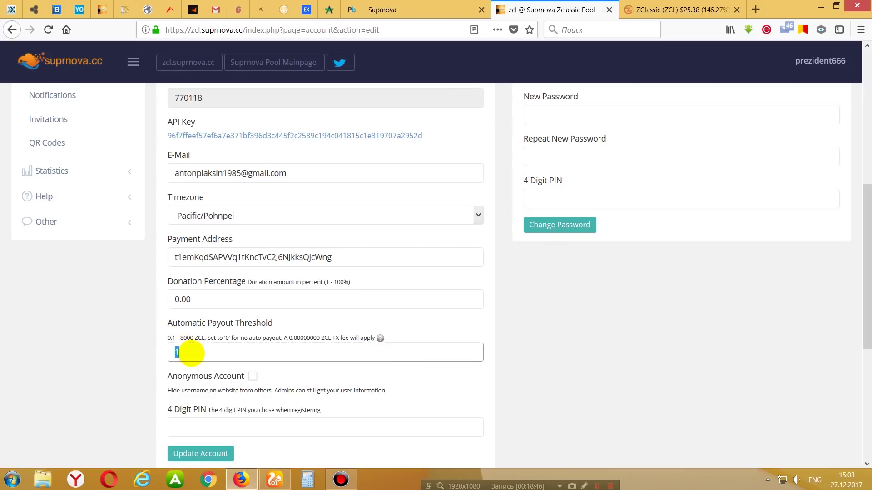
pyautogui.write('0')
pyautogui.click(198, 368)
pyautogui.moveTo(175, 338); pyautogui.dragTo(170, 338)
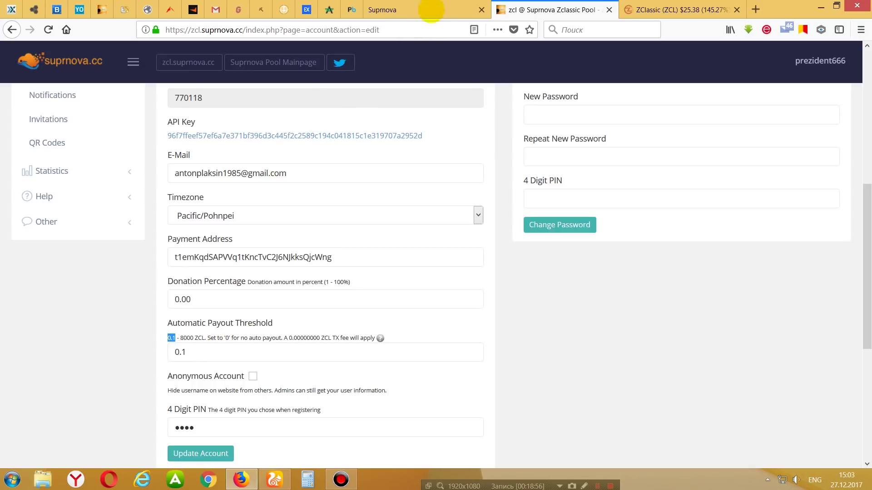
pyautogui.click(33, 9)
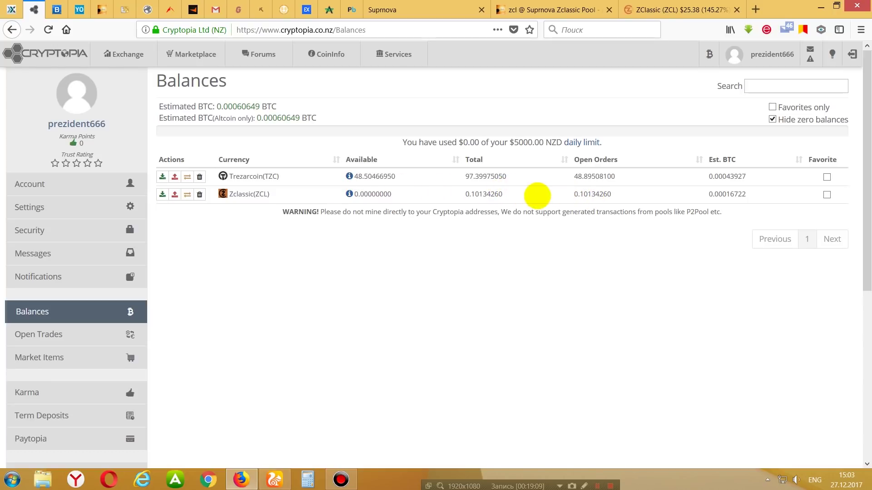
pyautogui.moveTo(512, 193); pyautogui.dragTo(474, 193)
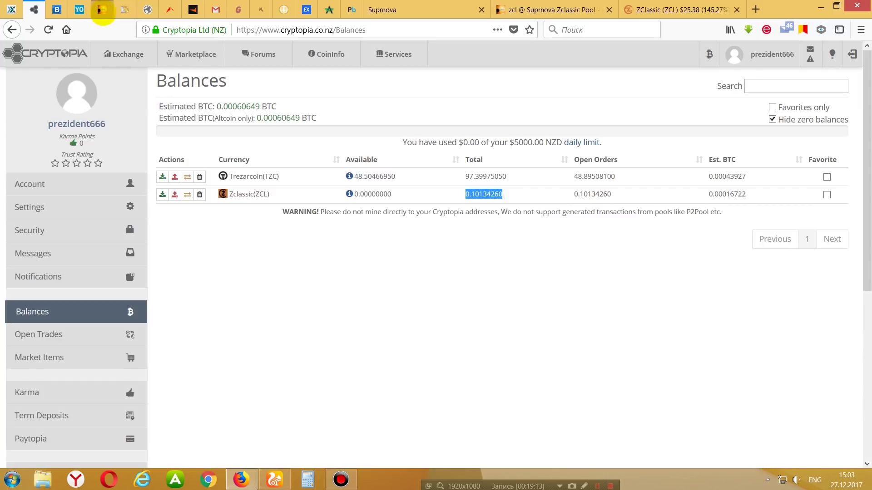
pyautogui.click(538, 9)
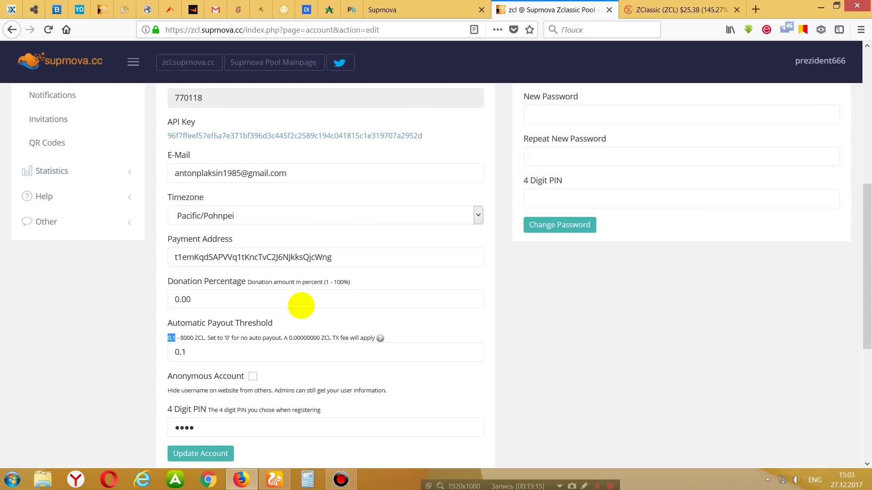
# Change the payout threshold to 1, enter the 4-digit PIN, and update the account.
pyautogui.click(203, 351)
pyautogui.doubleClick(202, 352)
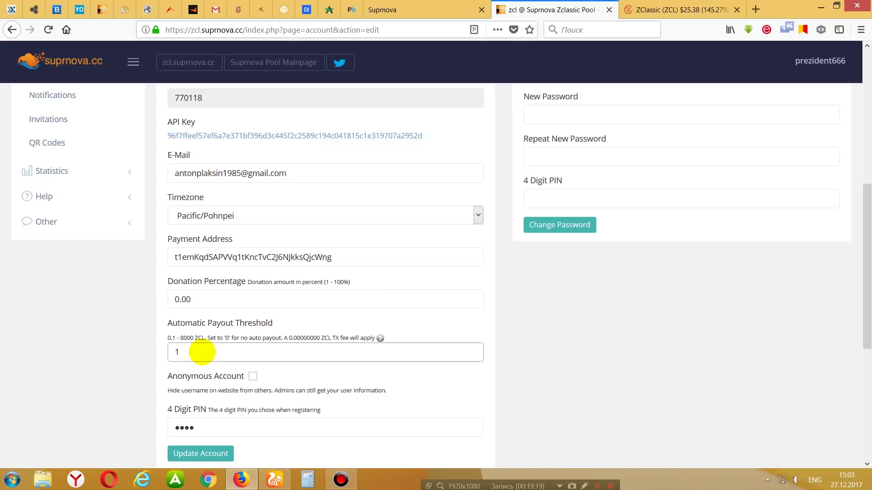
pyautogui.click(675, 341)
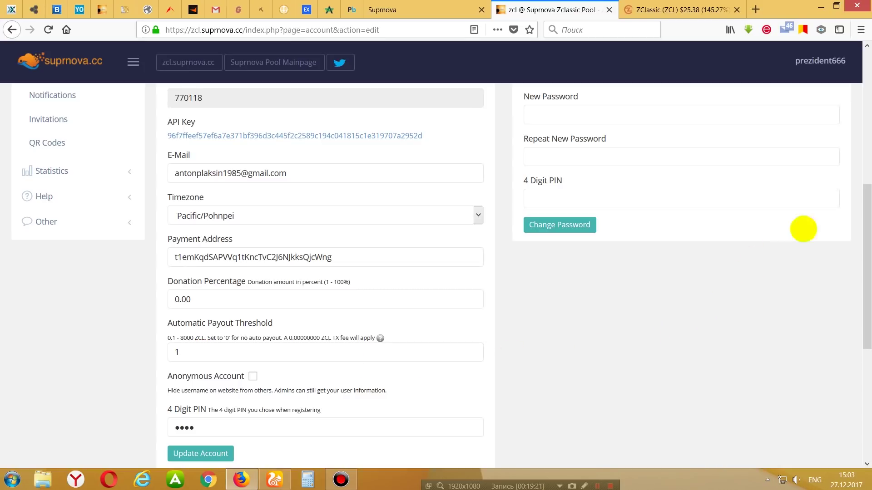
pyautogui.scroll(-2, 862, 244)
pyautogui.click(232, 322)
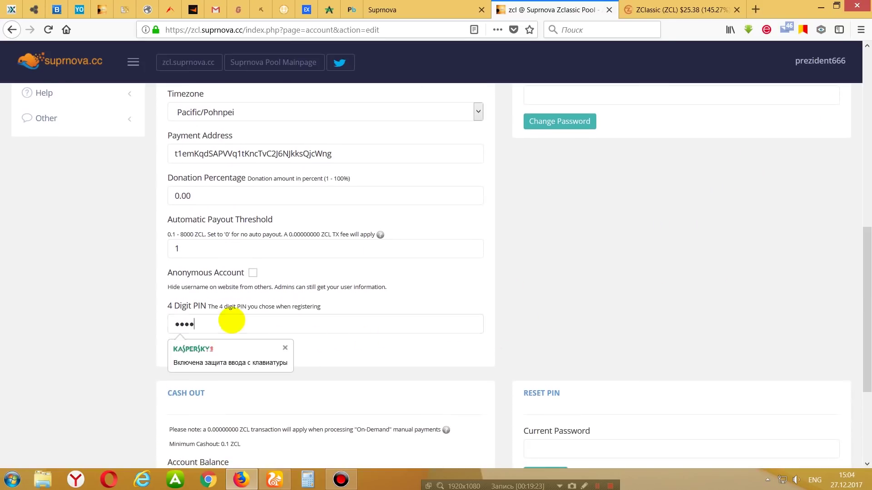
pyautogui.doubleClick(232, 321)
pyautogui.write('••••')
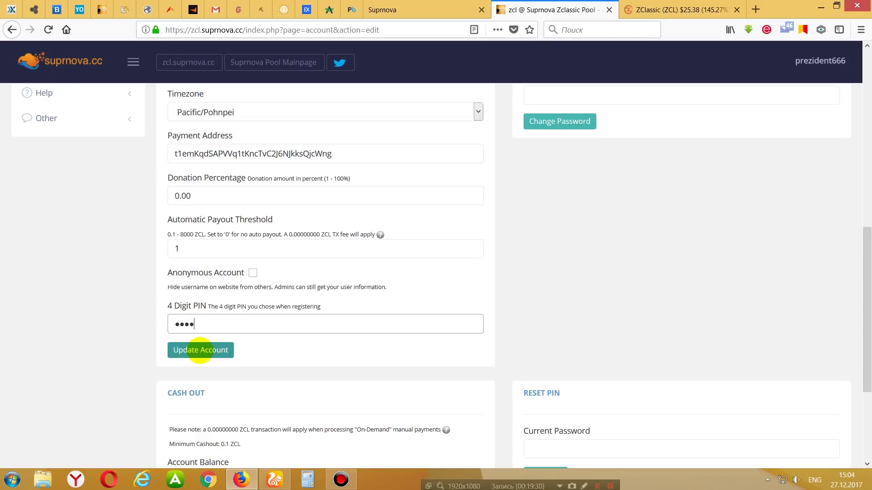
pyautogui.click(200, 351)
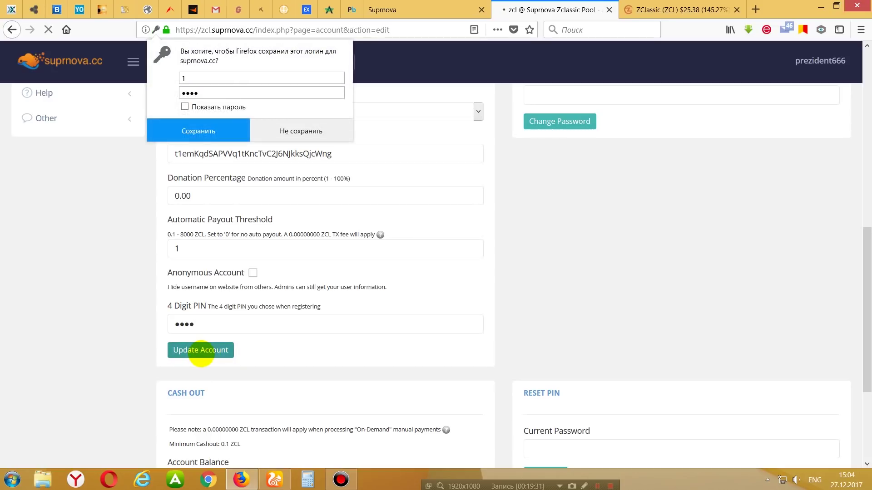
# Decline saving the login and reload the page to check Account Details.
pyautogui.click(300, 131)
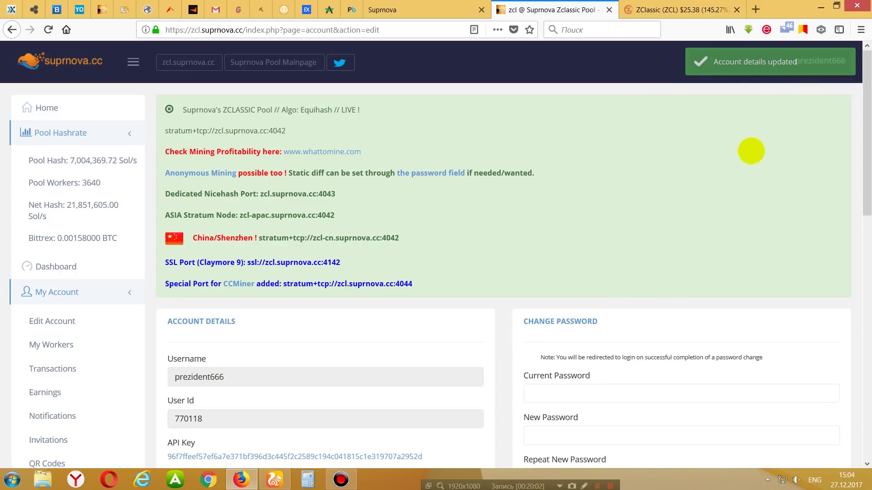
pyautogui.moveTo(866, 98); pyautogui.dragTo(856, 237)
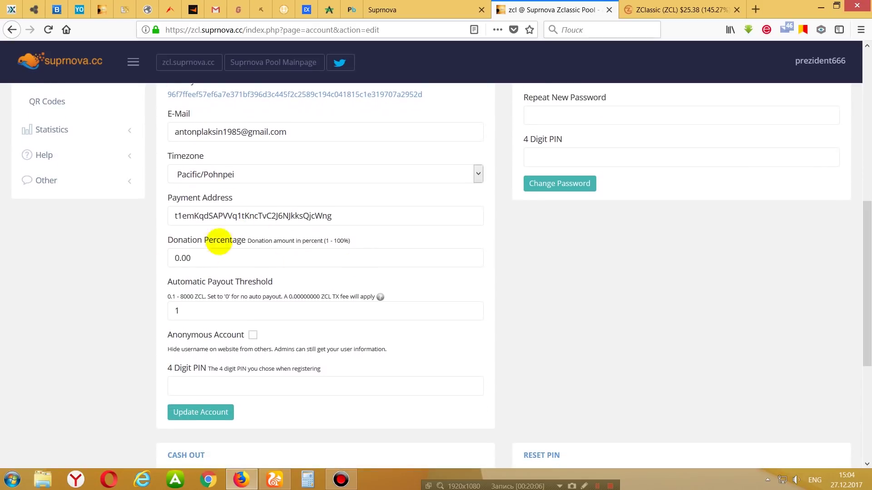
pyautogui.press('F5')
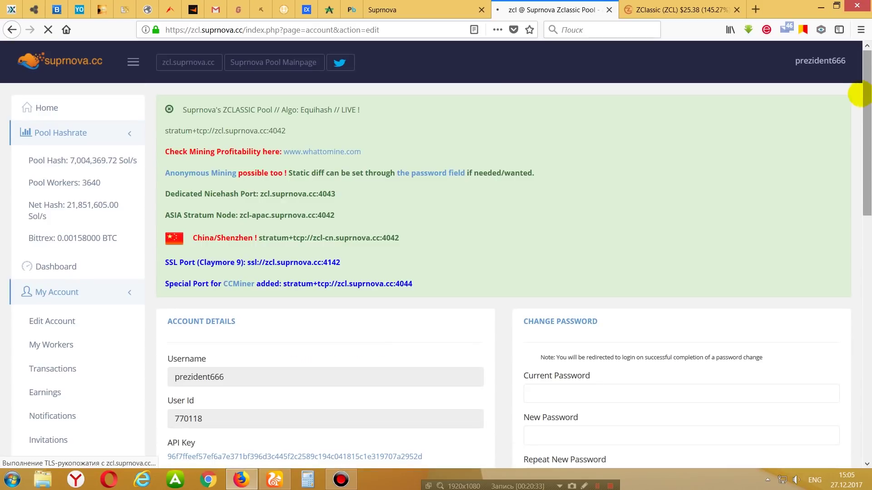
pyautogui.moveTo(861, 93); pyautogui.dragTo(859, 150)
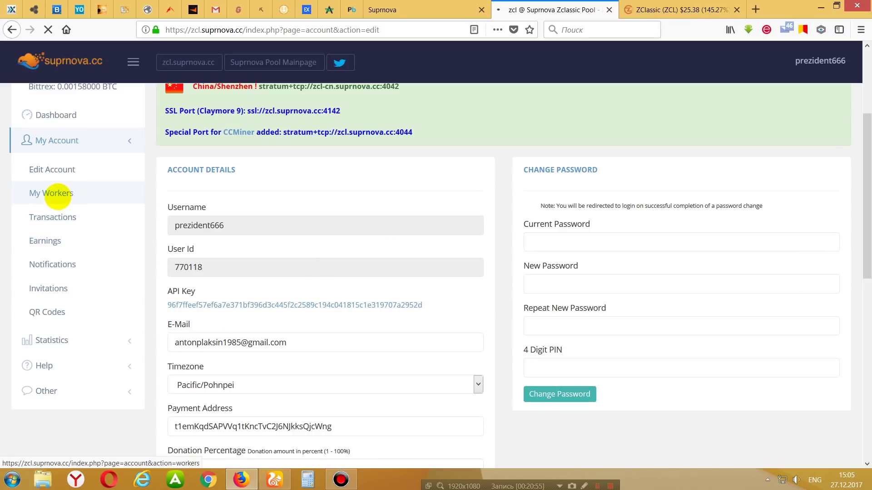
# On My Workers, add a new worker named 'anton' with its own password.
pyautogui.click(57, 195)
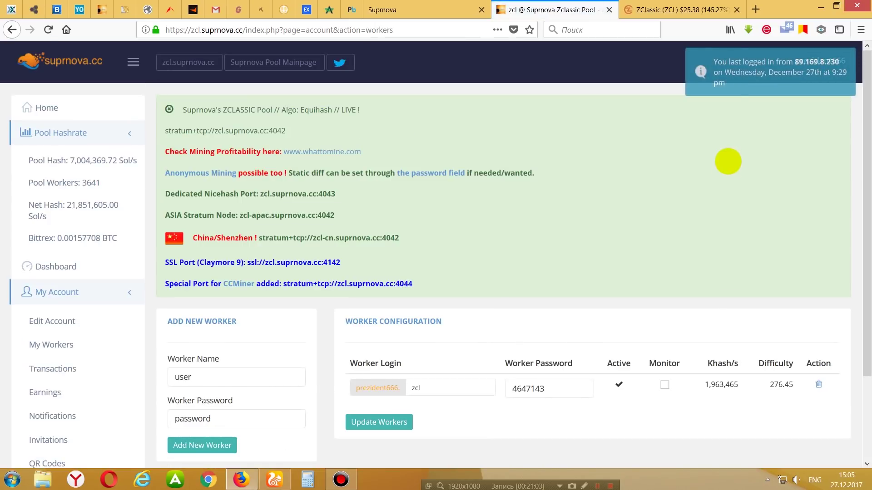
pyautogui.moveTo(858, 115); pyautogui.dragTo(852, 185)
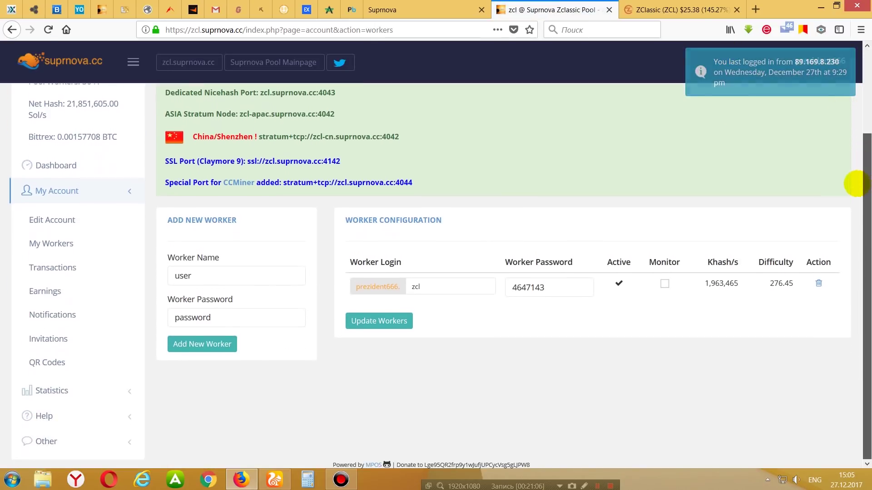
pyautogui.doubleClick(230, 316)
pyautogui.click(249, 315)
pyautogui.doubleClick(249, 315)
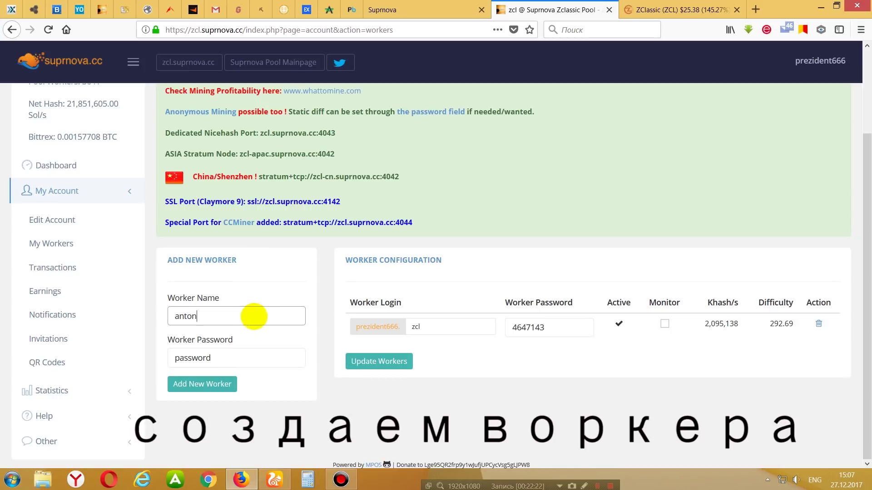
pyautogui.doubleClick(254, 358)
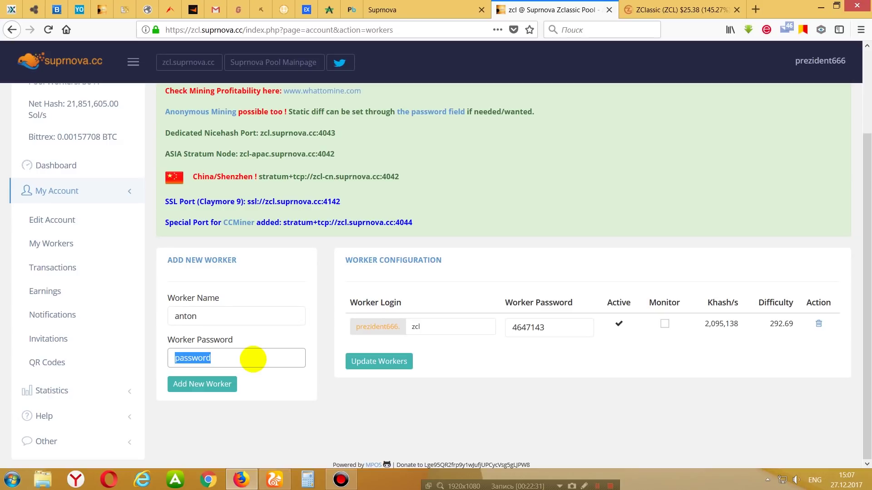
pyautogui.write('11111')
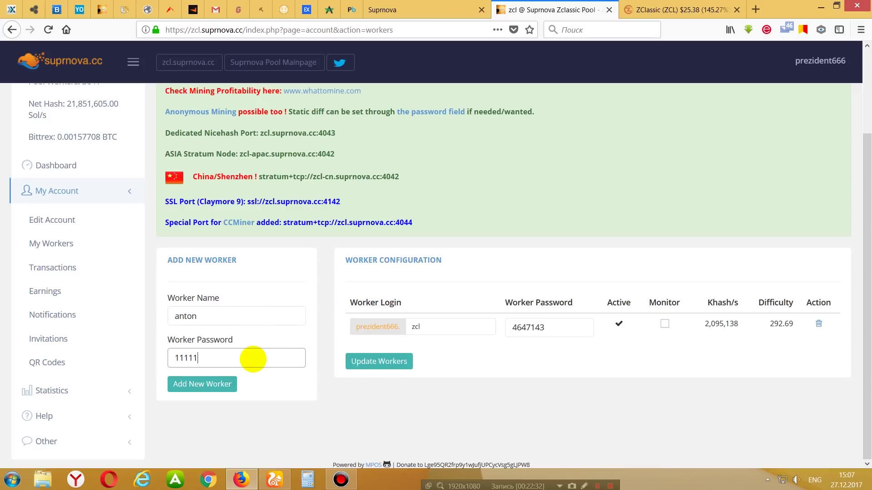
pyautogui.click(190, 386)
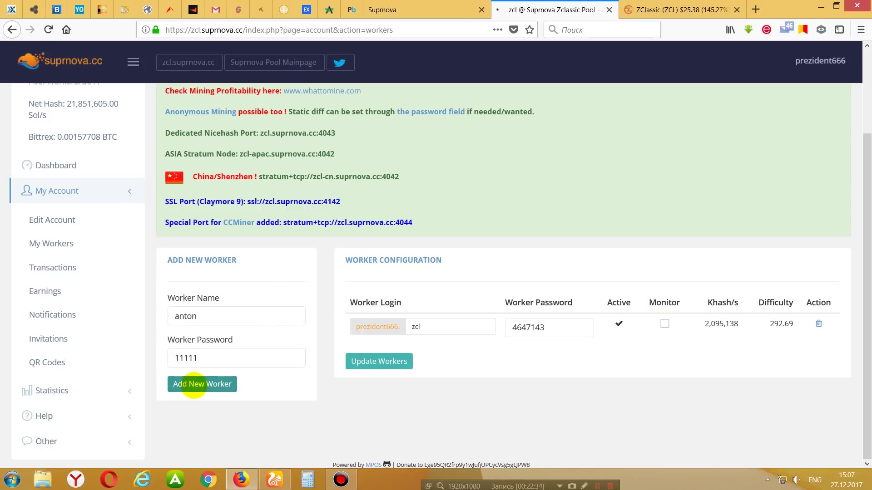
pyautogui.scroll(-2, 848, 221)
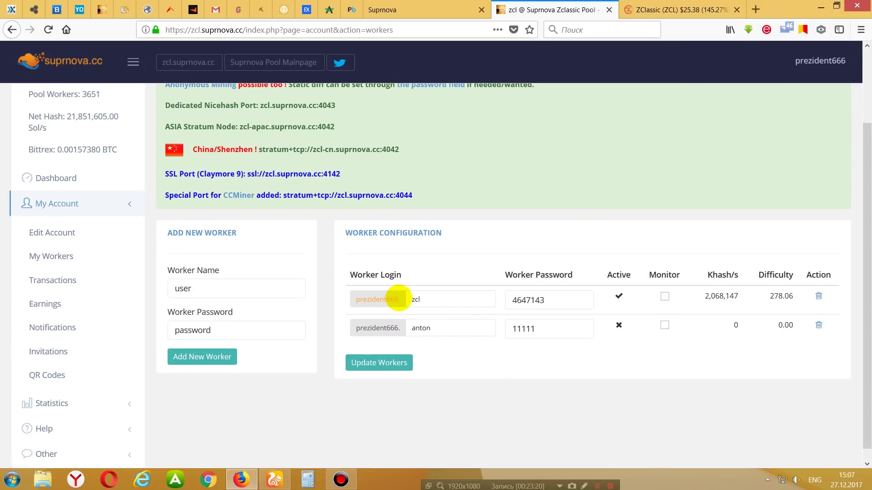
# Delete the newly added 'anton' worker from the Suprnova worker list.
pyautogui.moveTo(400, 327); pyautogui.dragTo(356, 328)
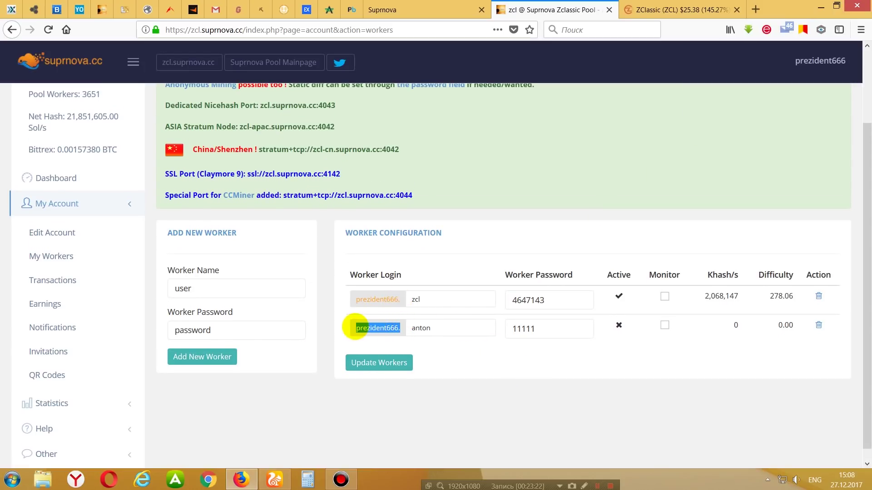
pyautogui.moveTo(447, 328); pyautogui.dragTo(415, 328)
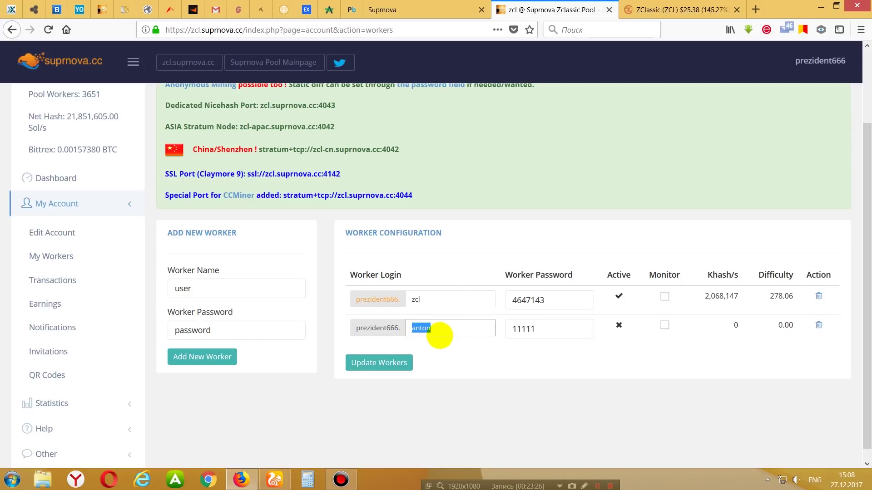
pyautogui.click(438, 330)
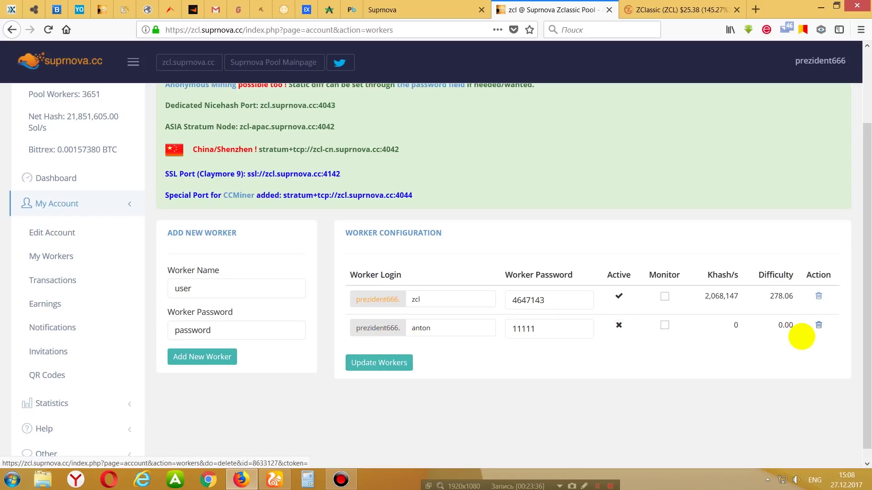
pyautogui.click(818, 325)
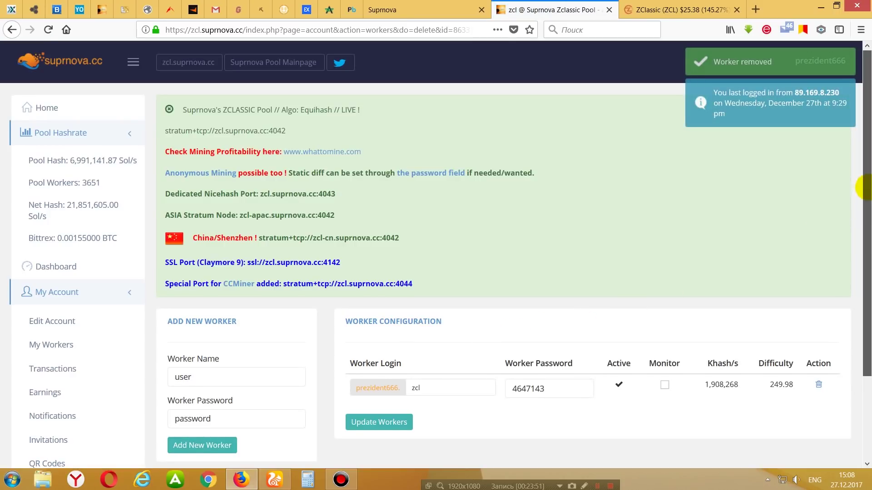
# Highlight the account prefix in the remaining zcl worker's login.
pyautogui.scroll(-3, 857, 191)
pyautogui.moveTo(399, 286)
pyautogui.mouseDown()
pyautogui.moveTo(359, 287)
pyautogui.moveTo(417, 289)
pyautogui.mouseUp()
pyautogui.click(432, 286)
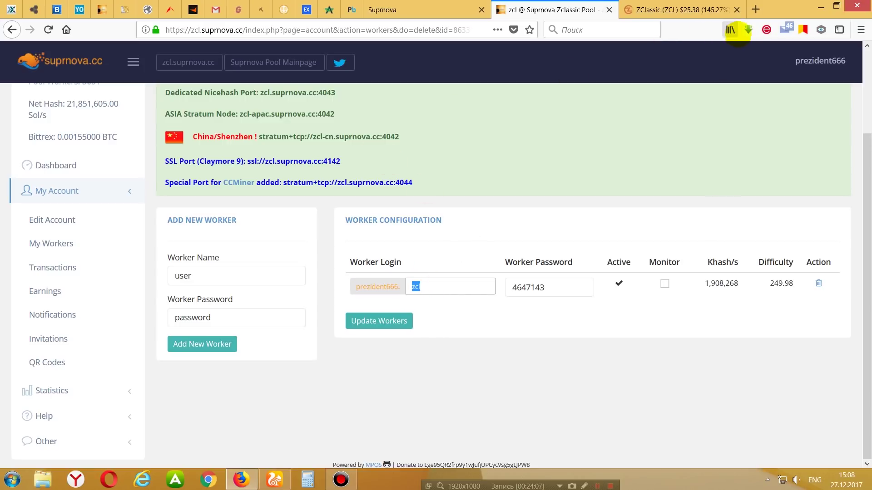
# Extract the ZCL excavator .rar archive on the desktop into its own folder.
pyautogui.click(820, 7)
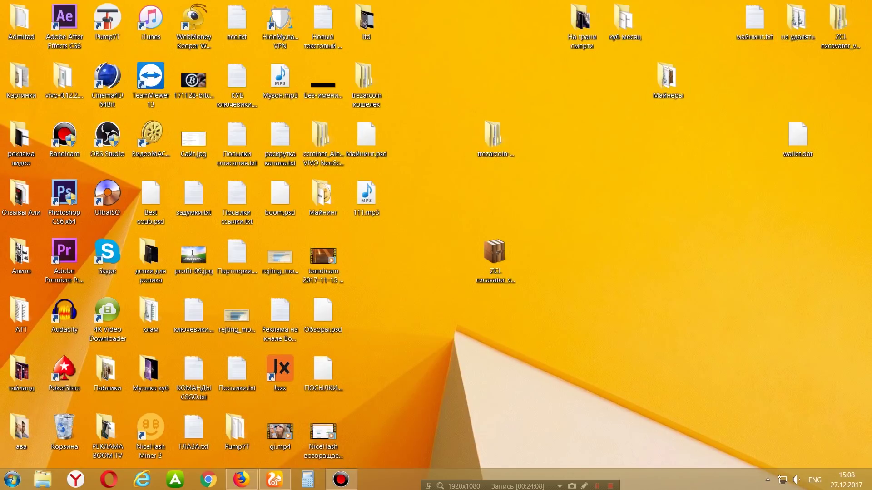
pyautogui.click(494, 252)
pyautogui.click(499, 254)
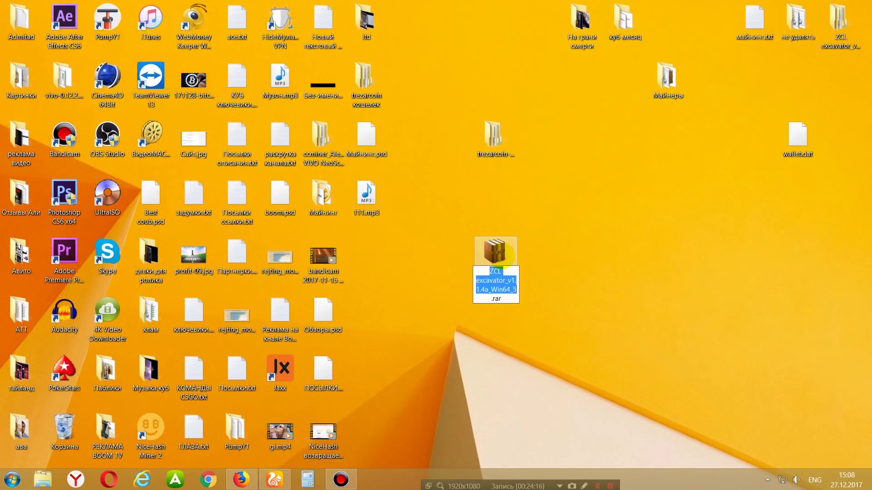
pyautogui.rightClick(502, 254)
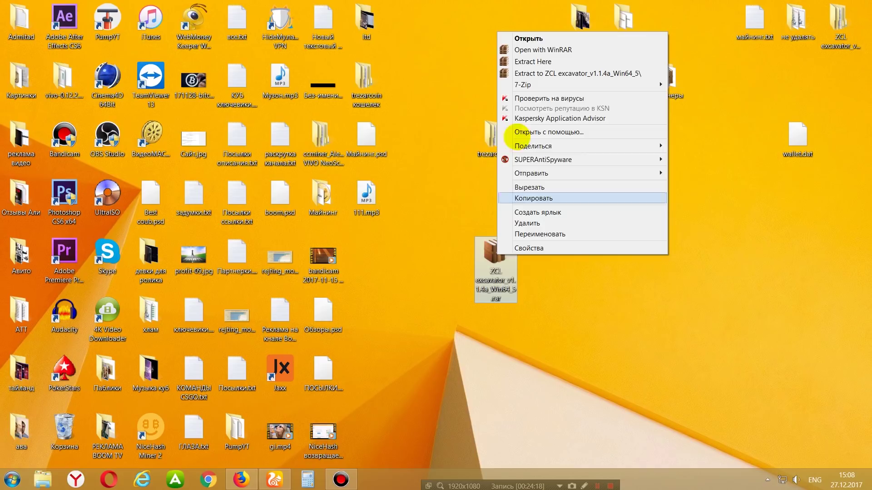
pyautogui.click(555, 74)
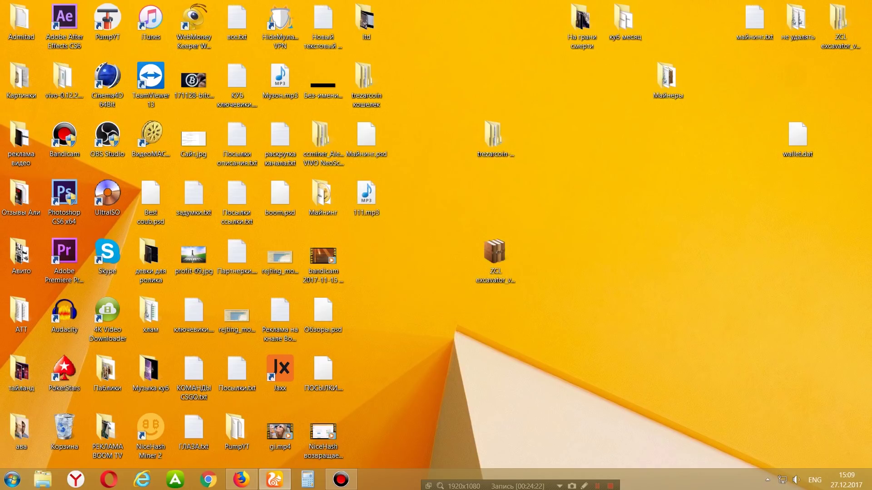
# Open the nested excavator_v1.1.4a_Win64_2 folder and select start_ZCL_Suprnova+restart_script.bat.
pyautogui.click(539, 259)
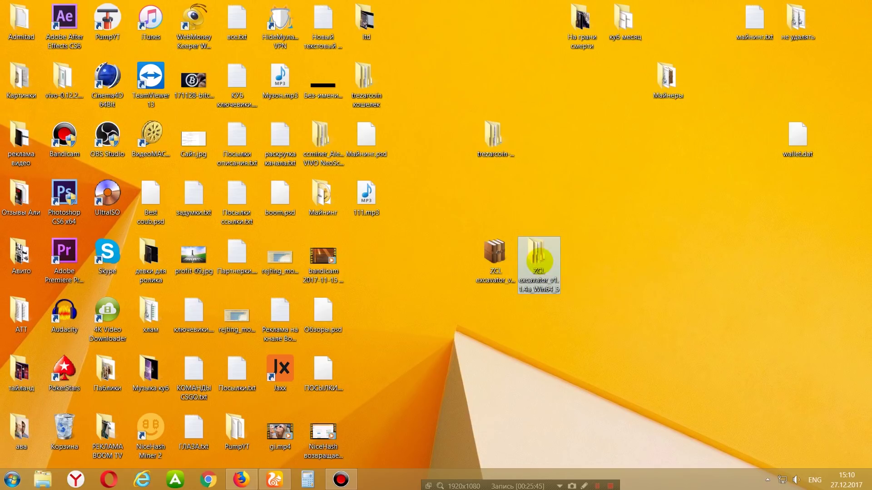
pyautogui.doubleClick(539, 261)
pyautogui.doubleClick(272, 219)
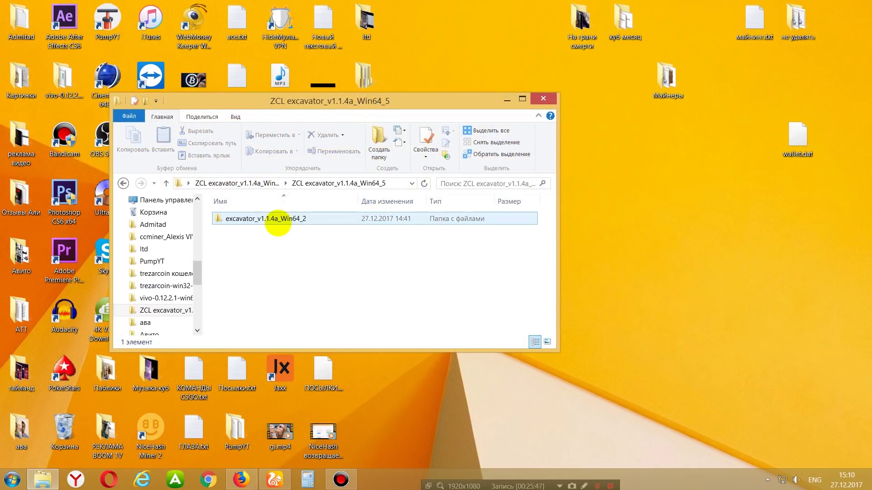
pyautogui.doubleClick(272, 219)
pyautogui.click(264, 297)
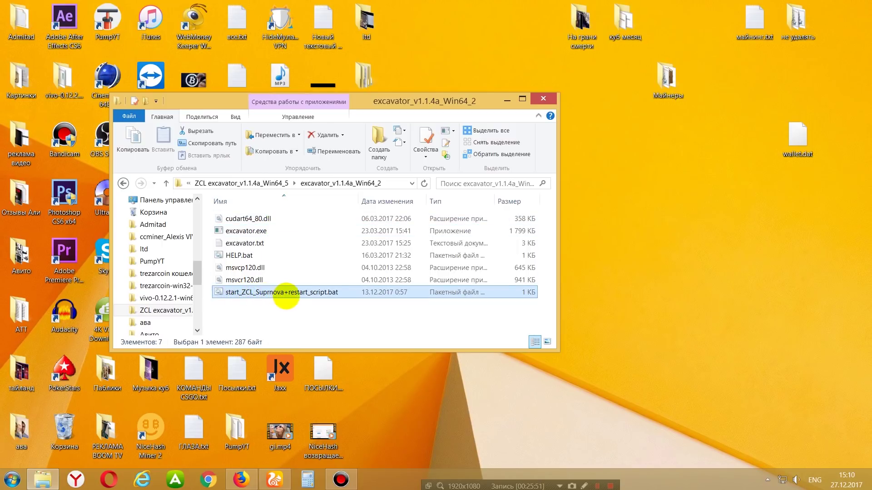
pyautogui.rightClick(293, 293)
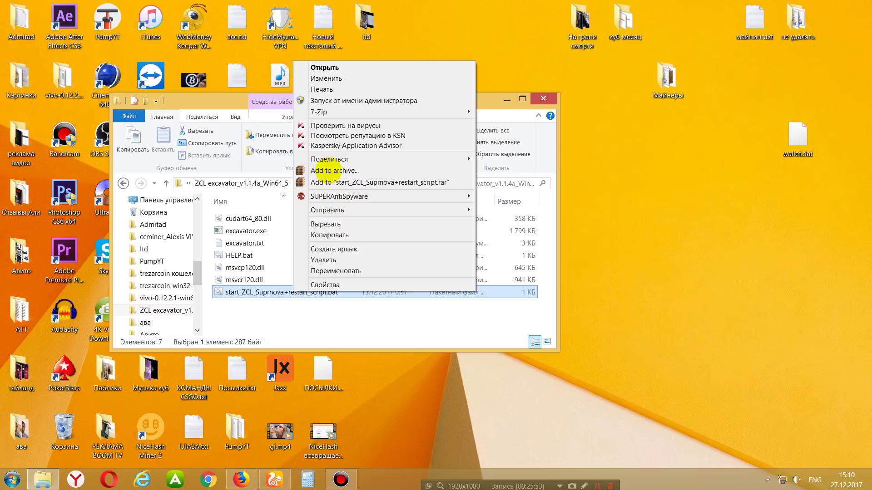
# Open start_ZCL_Suprnova+restart_script.bat in Notepad and check its BTCADDR and WORKER lines.
pyautogui.click(333, 78)
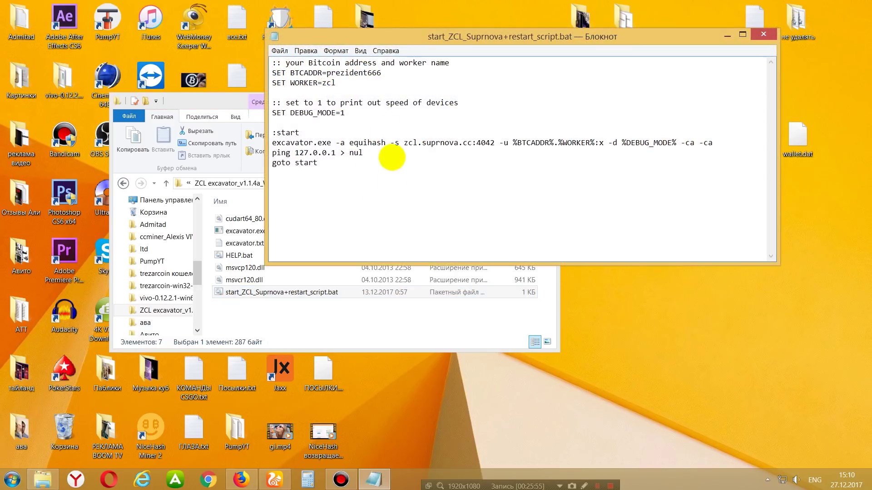
pyautogui.moveTo(420, 37); pyautogui.dragTo(450, 139)
pyautogui.moveTo(412, 174); pyautogui.dragTo(360, 177)
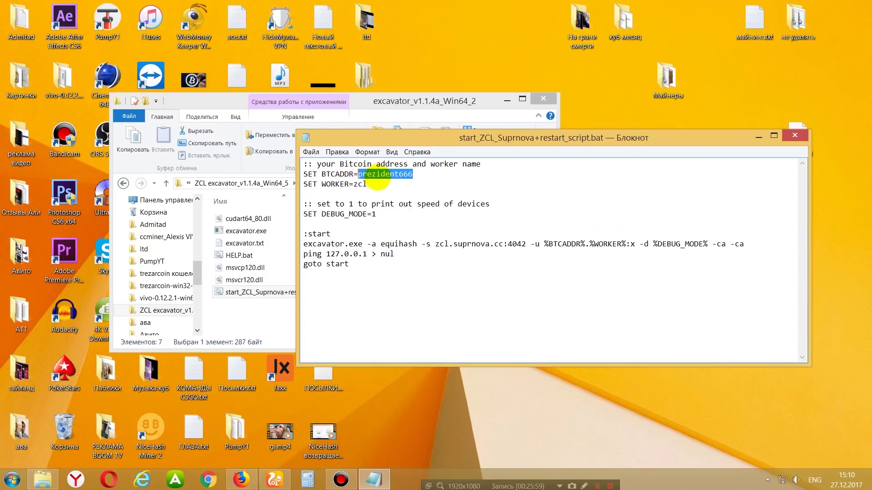
pyautogui.click(405, 177)
pyautogui.doubleClick(402, 175)
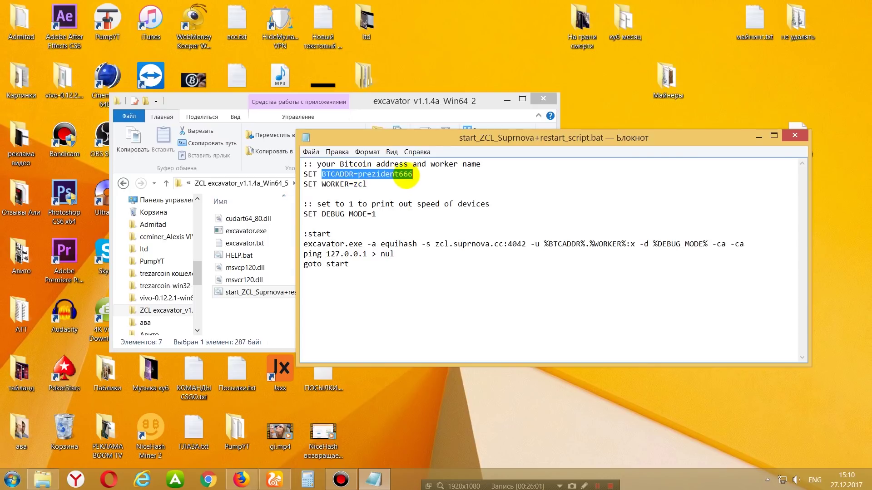
pyautogui.click(414, 175)
pyautogui.moveTo(415, 177); pyautogui.dragTo(361, 179)
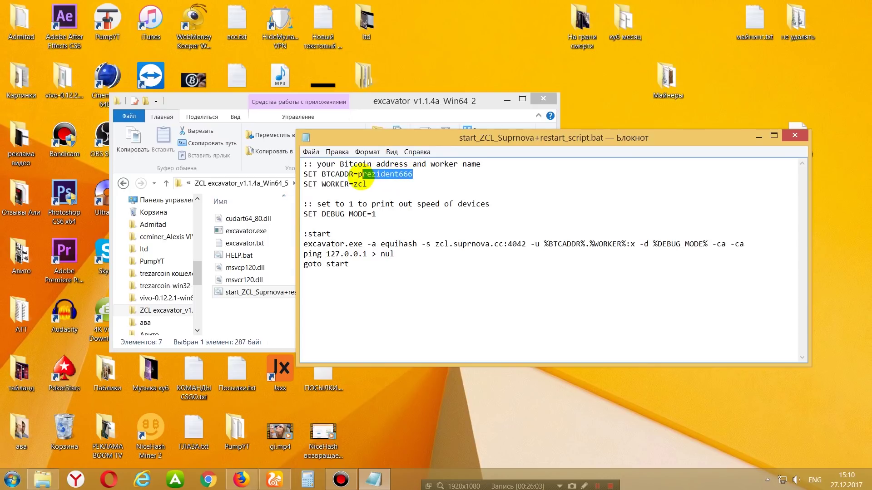
pyautogui.click(386, 184)
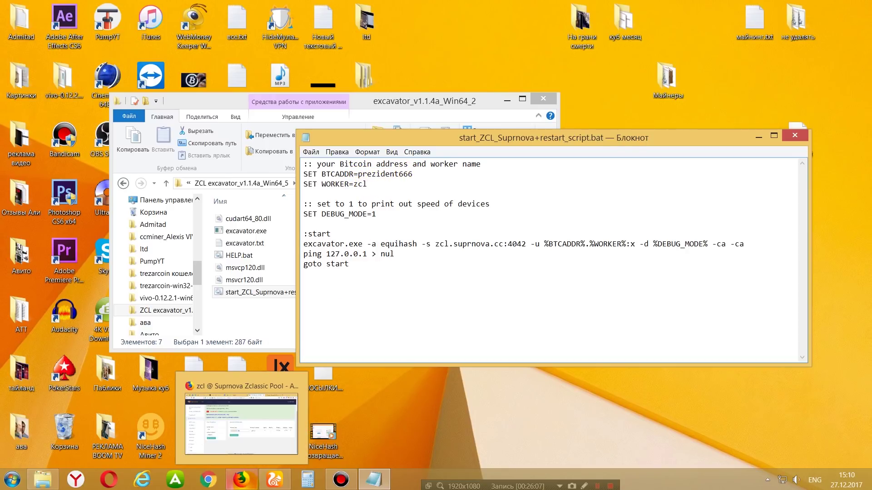
pyautogui.click(241, 480)
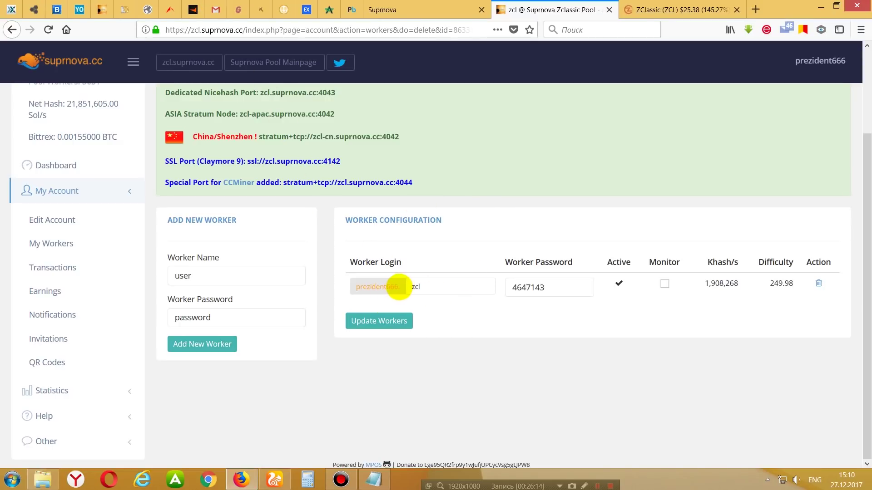
# Copy the account prefix from the Suprnova worker login and paste it as the BTCADDR value.
pyautogui.moveTo(396, 287); pyautogui.dragTo(358, 287)
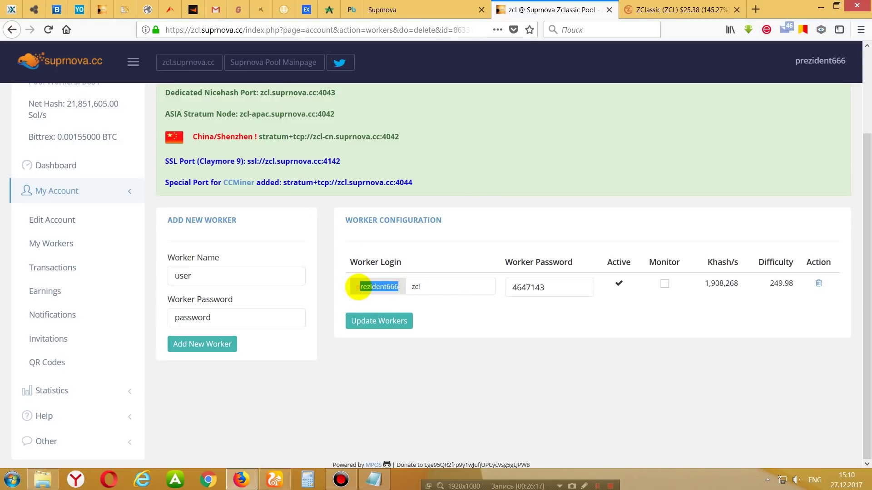
pyautogui.click(404, 287)
pyautogui.moveTo(401, 286); pyautogui.dragTo(358, 286)
pyautogui.rightClick(386, 289)
pyautogui.click(408, 291)
pyautogui.click(373, 480)
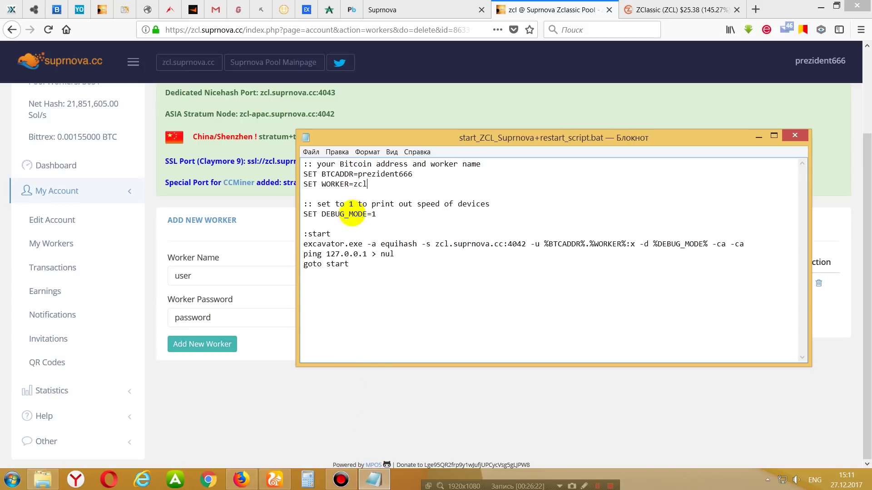
pyautogui.moveTo(412, 174); pyautogui.dragTo(358, 174)
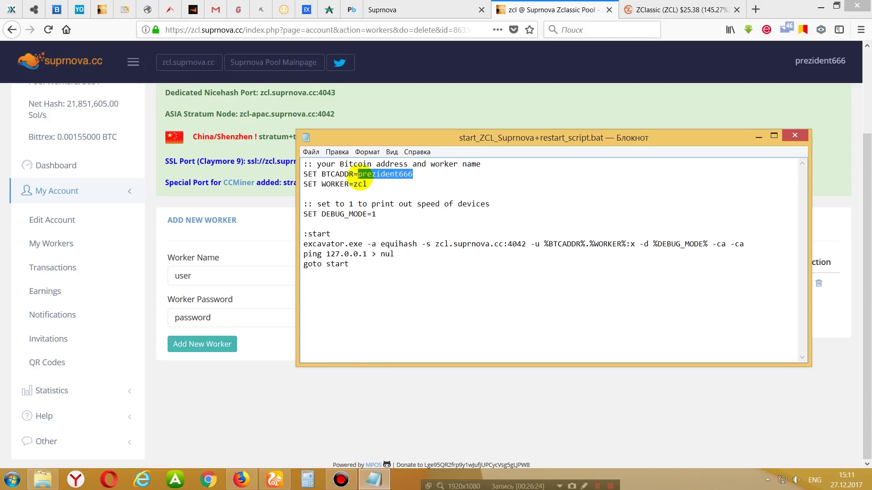
pyautogui.hotkey('ctrl', 'v')
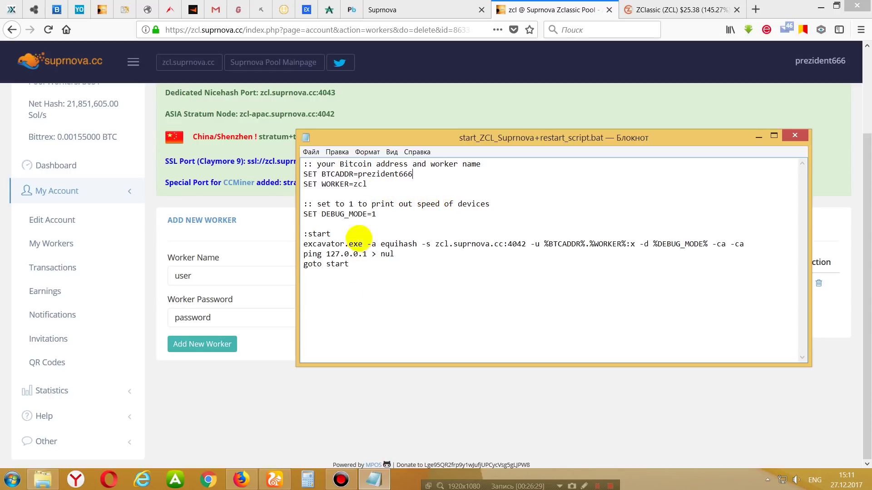
# Set the WORKER line to zcl, then close Notepad and save the script.
pyautogui.click(242, 480)
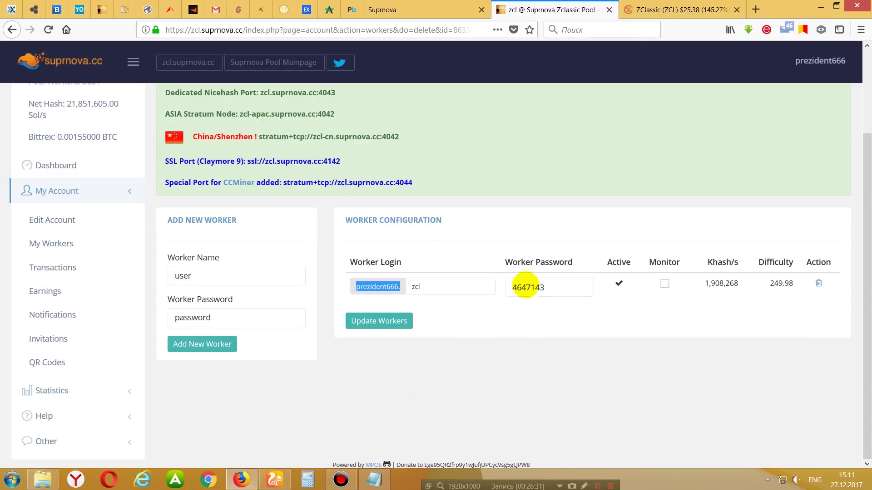
pyautogui.click(427, 287)
pyautogui.moveTo(427, 287); pyautogui.dragTo(416, 287)
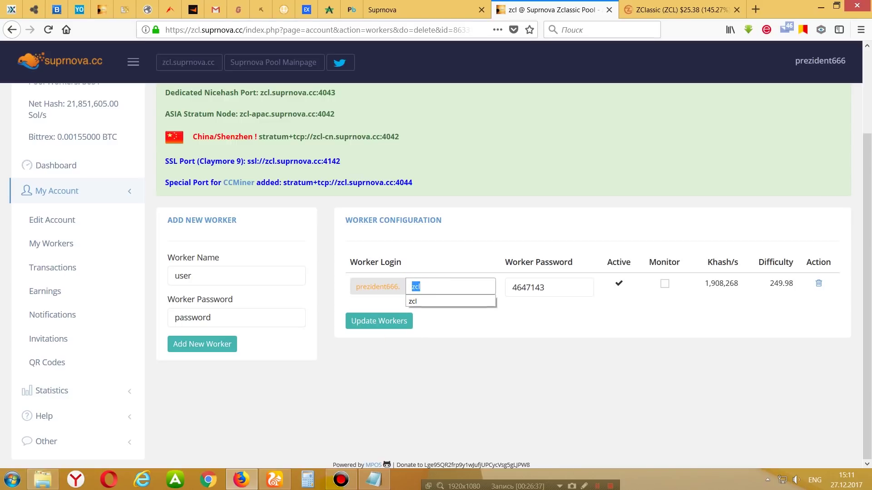
pyautogui.click(374, 480)
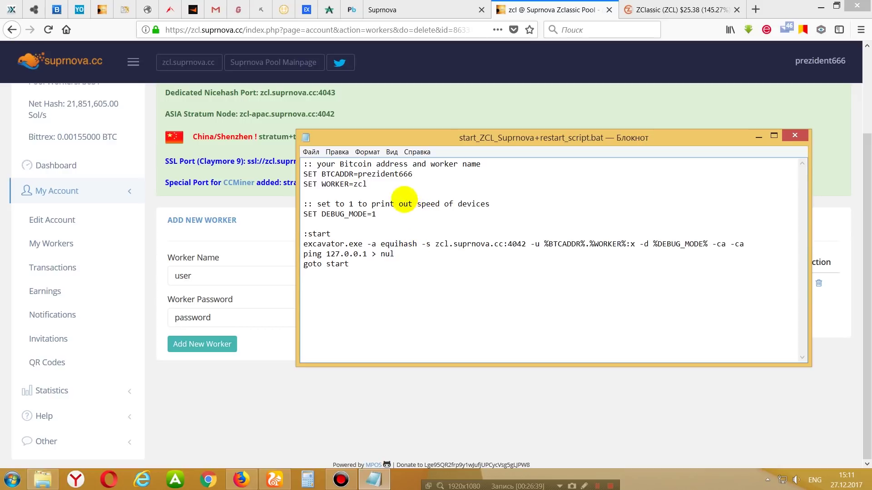
pyautogui.moveTo(368, 184); pyautogui.dragTo(356, 185)
pyautogui.hotkey('ctrl', 'v')
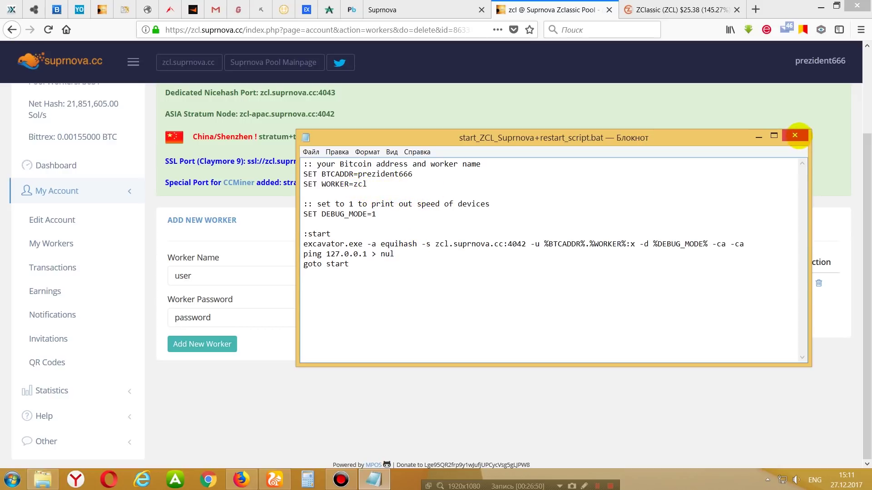
pyautogui.click(794, 135)
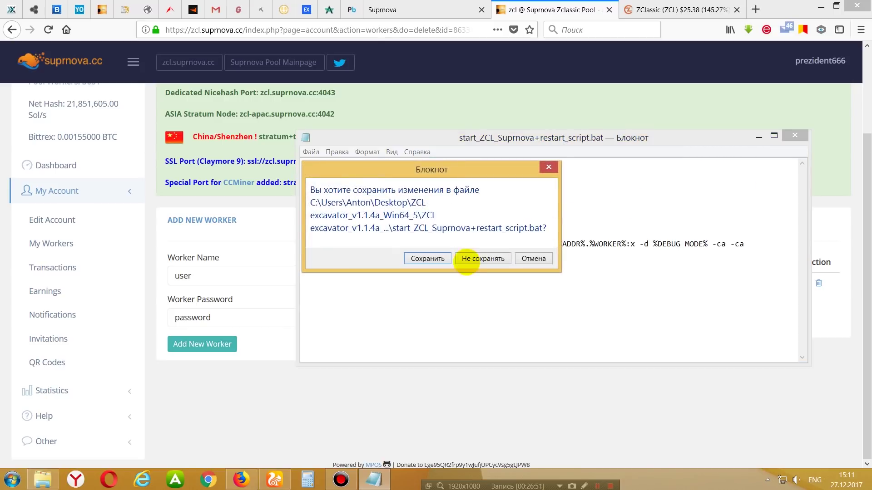
pyautogui.click(437, 259)
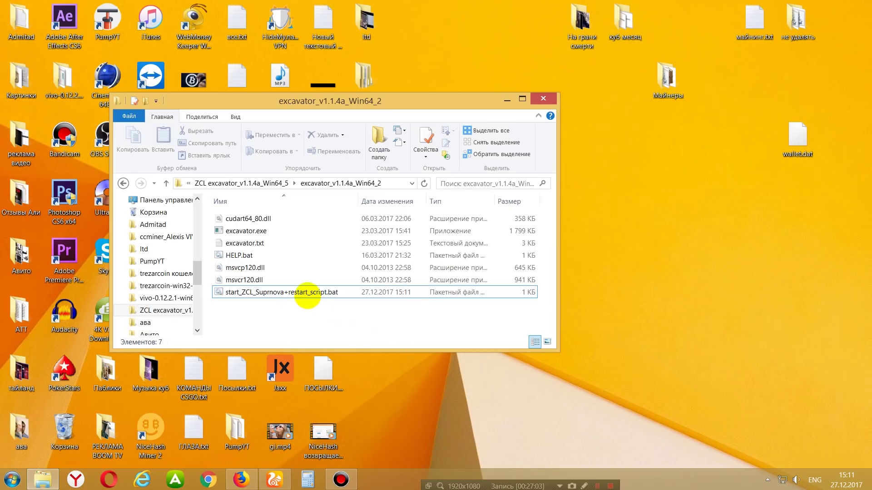
# Run the start script until excavator reports about 61.87 H/s on zcl.suprnova.cc, then close the console.
pyautogui.click(307, 292)
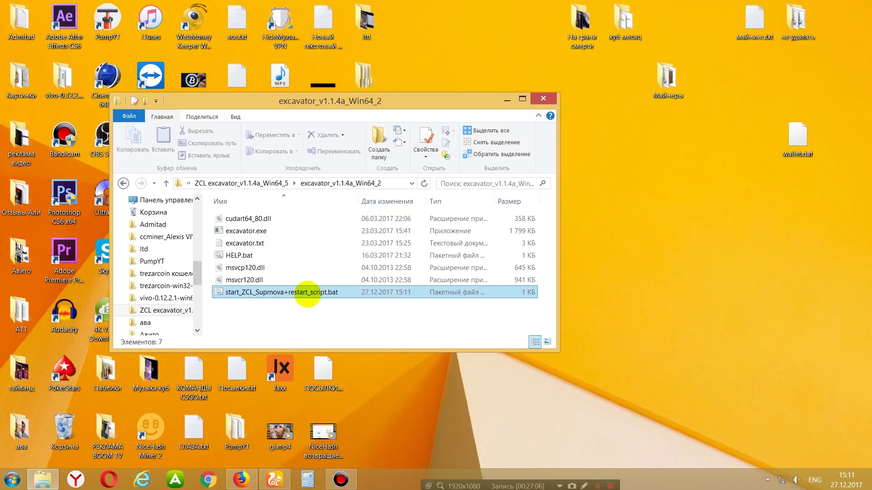
pyautogui.doubleClick(307, 293)
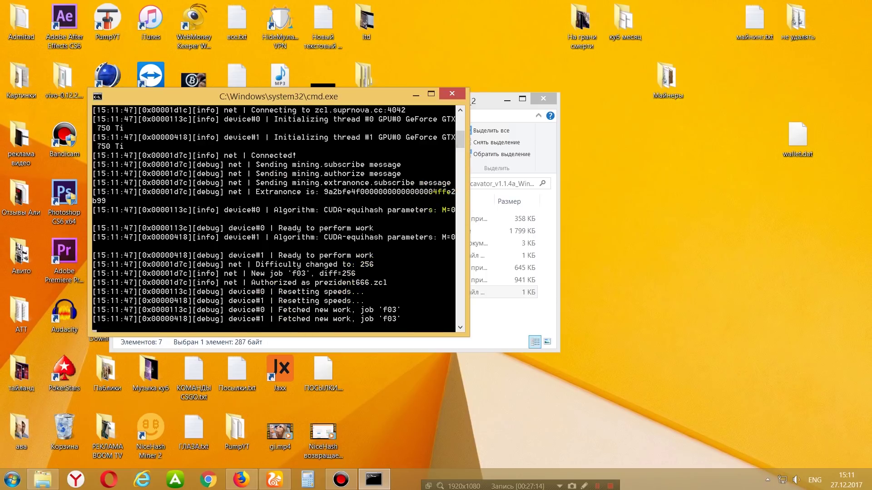
pyautogui.scroll(-3, 459, 159)
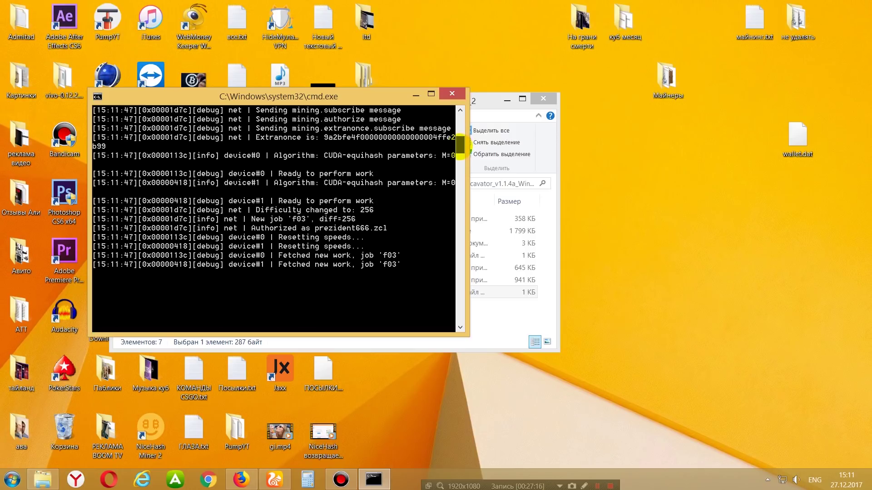
pyautogui.scroll(4, 460, 144)
pyautogui.scroll(-2, 460, 139)
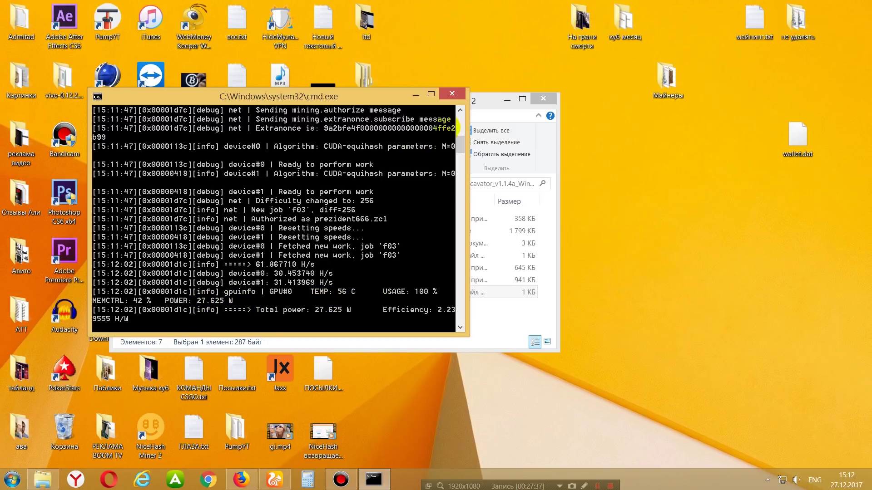
pyautogui.click(452, 93)
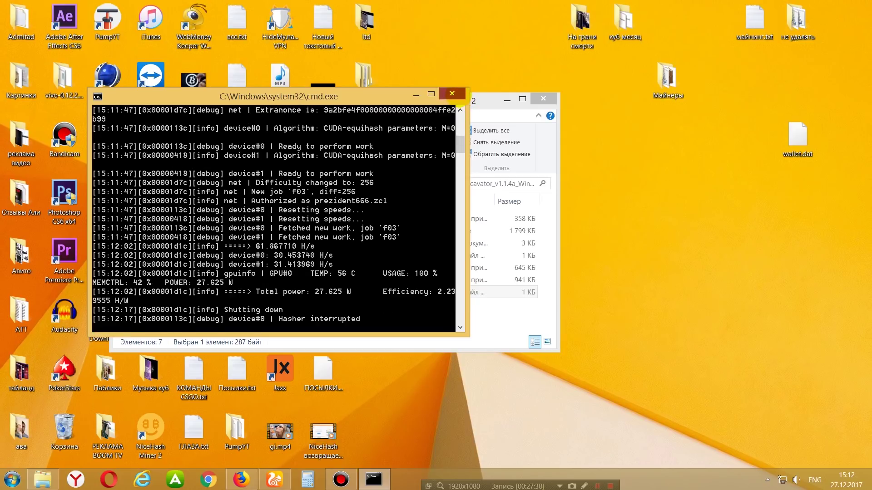
# Close the excavator folder window and bring the Suprnova dashboard back in Firefox.
pyautogui.click(543, 98)
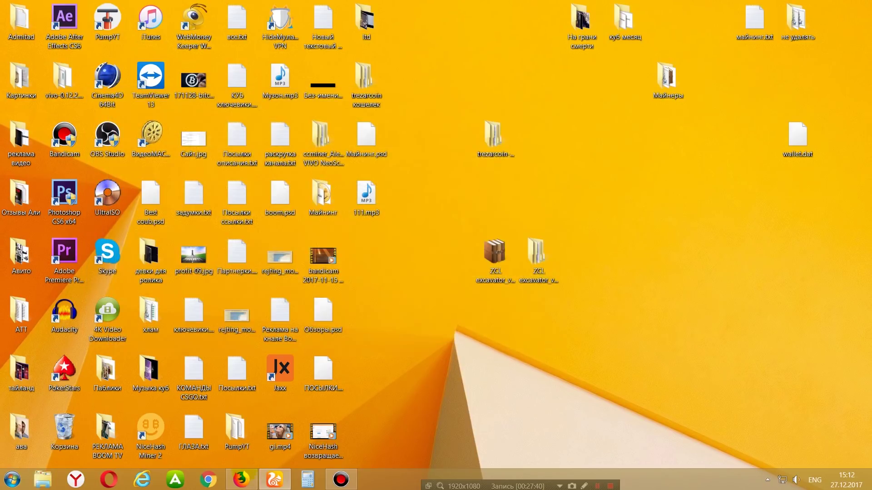
pyautogui.click(241, 480)
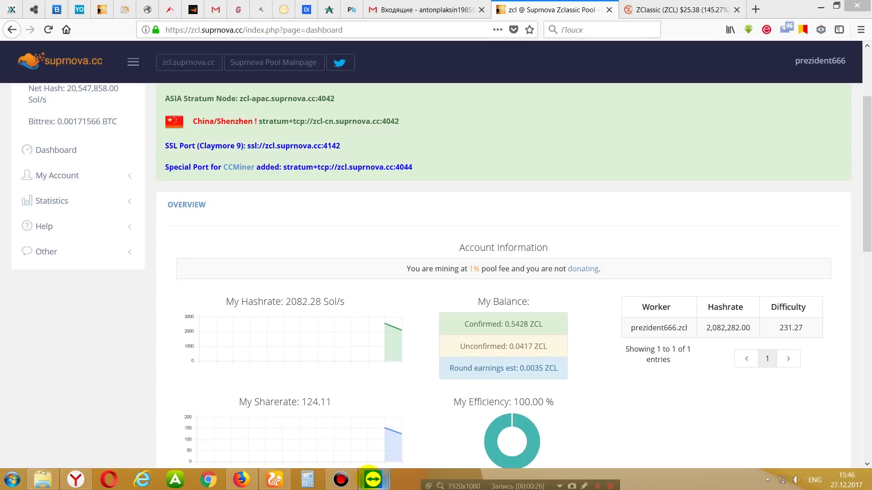
pyautogui.moveTo(372, 480)
pyautogui.click(422, 402)
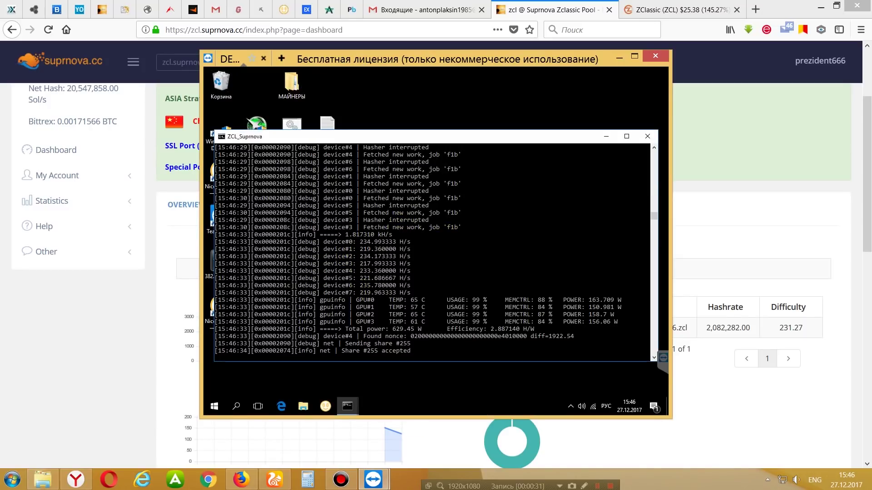
pyautogui.click(619, 58)
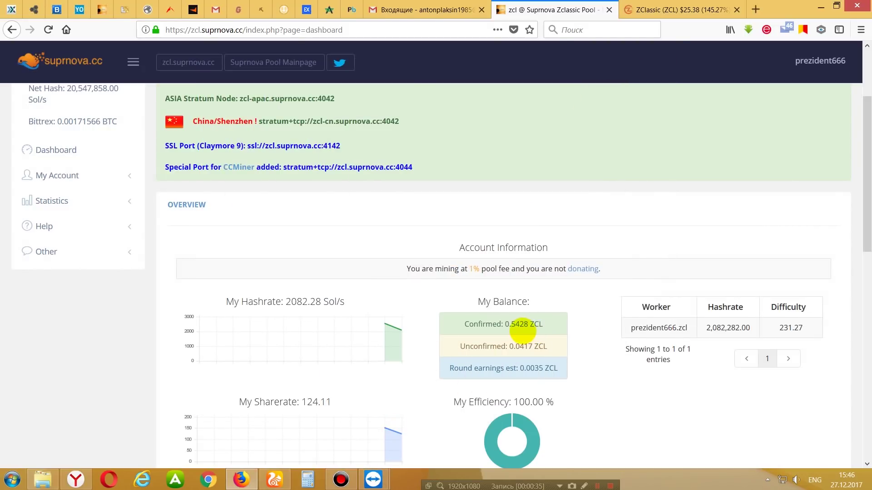
pyautogui.moveTo(507, 323); pyautogui.dragTo(529, 323)
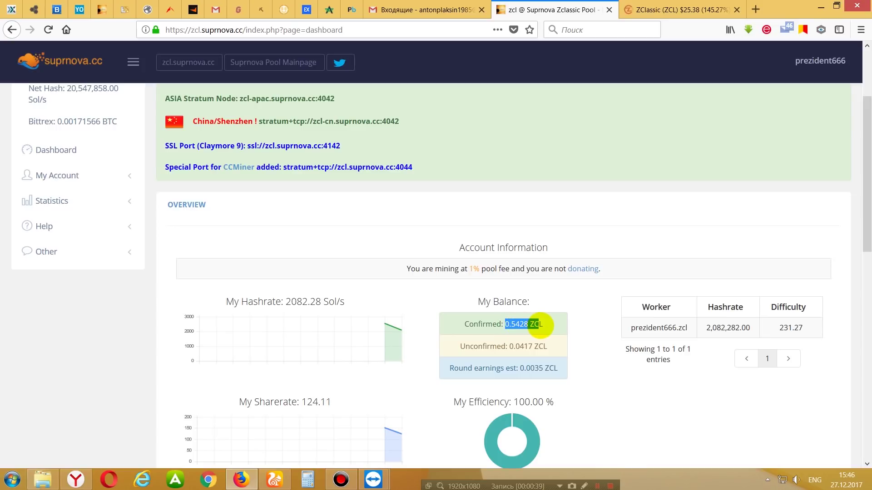
pyautogui.click(563, 325)
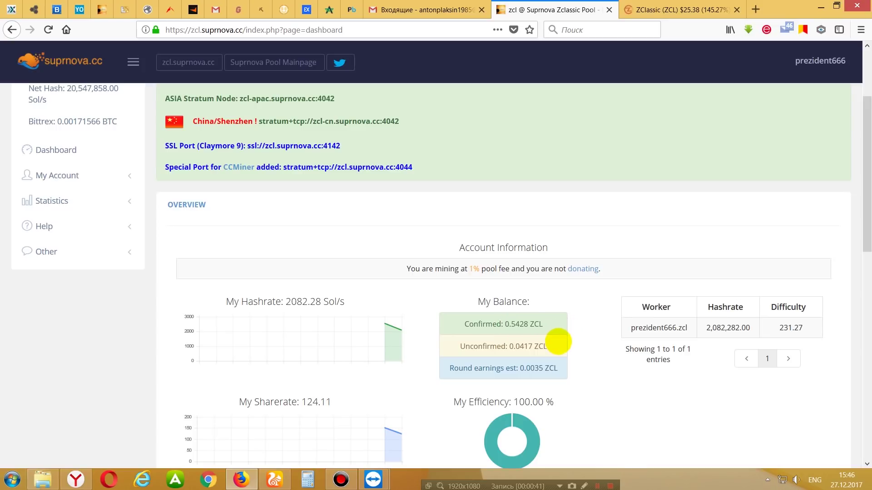
pyautogui.moveTo(520, 346); pyautogui.dragTo(537, 346)
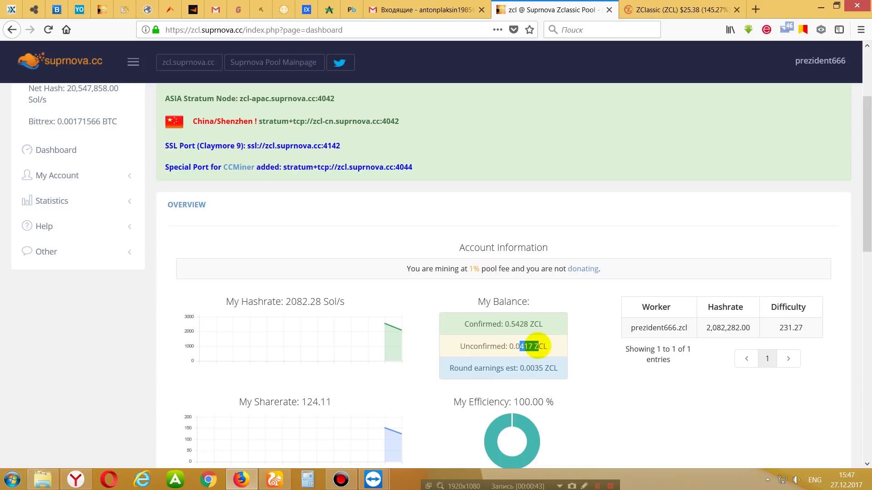